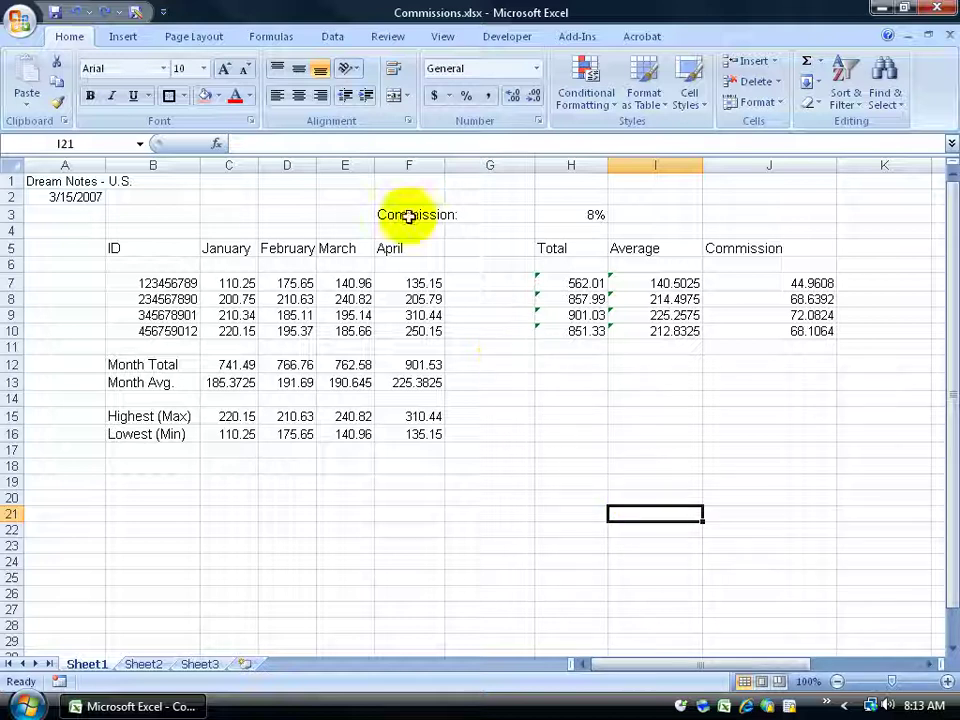
Try widening column F to 13.00, then narrow it back to 10.00
click(421, 165)
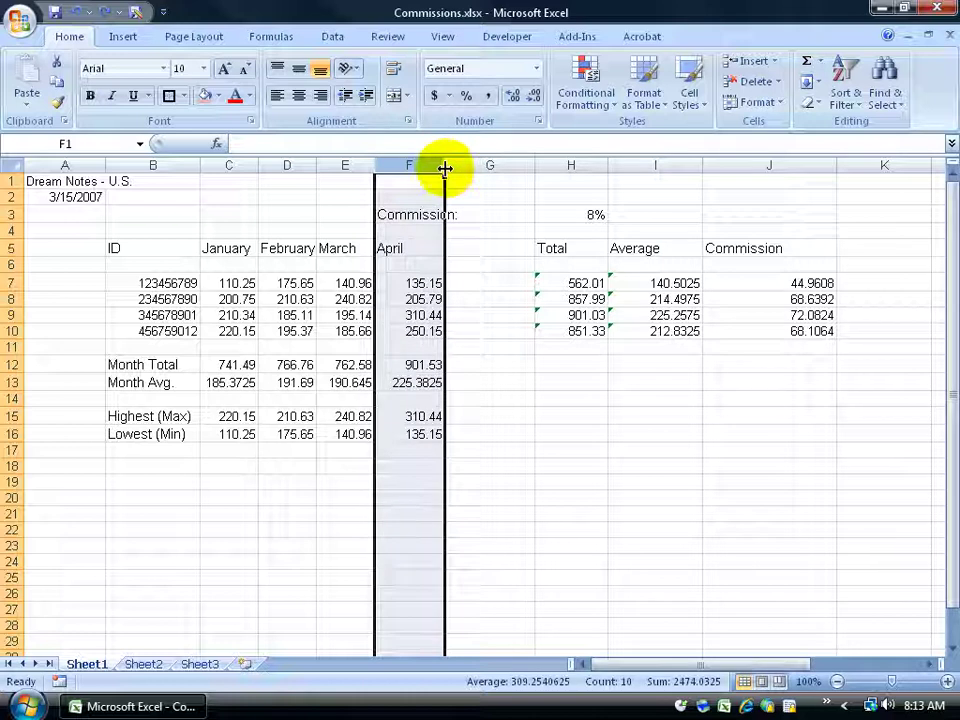
click(489, 242)
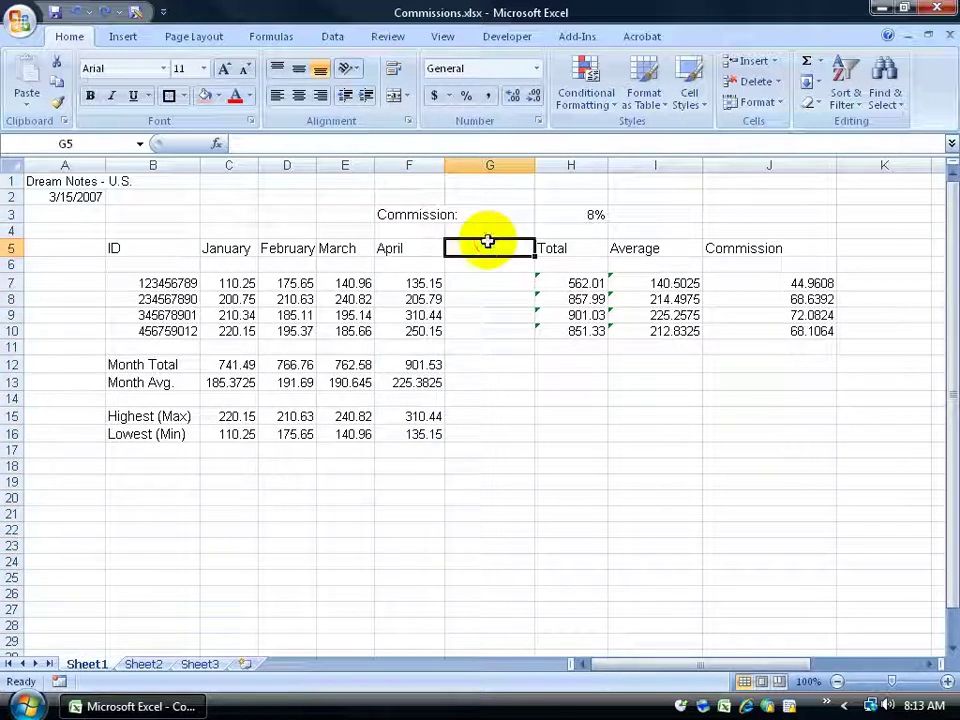
click(408, 163)
click(478, 229)
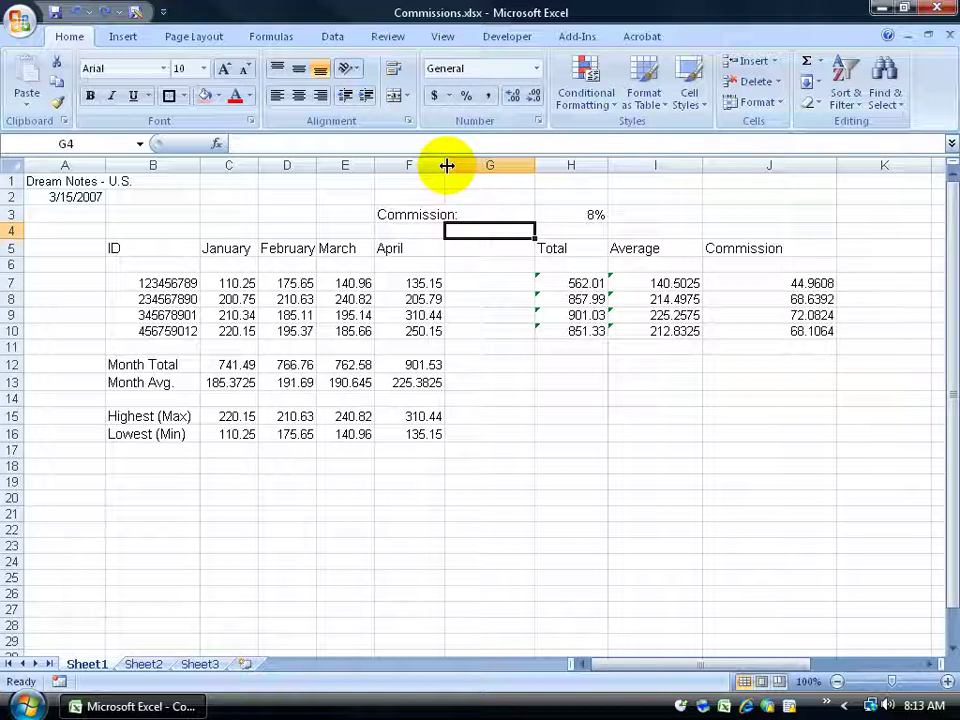
drag(447, 165, 447, 165)
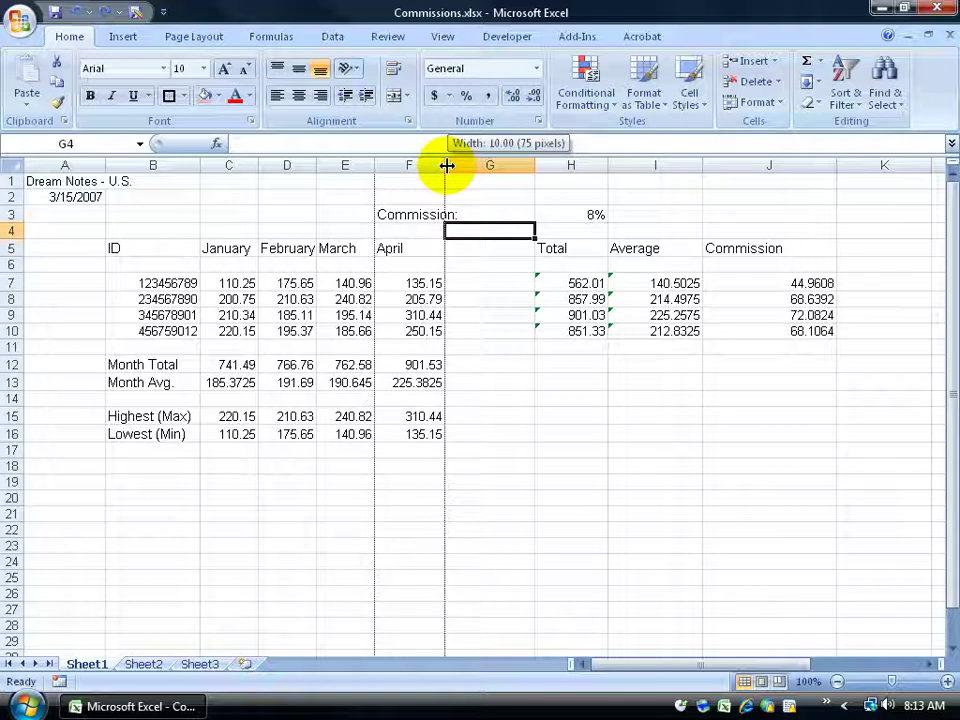
drag(447, 165, 447, 170)
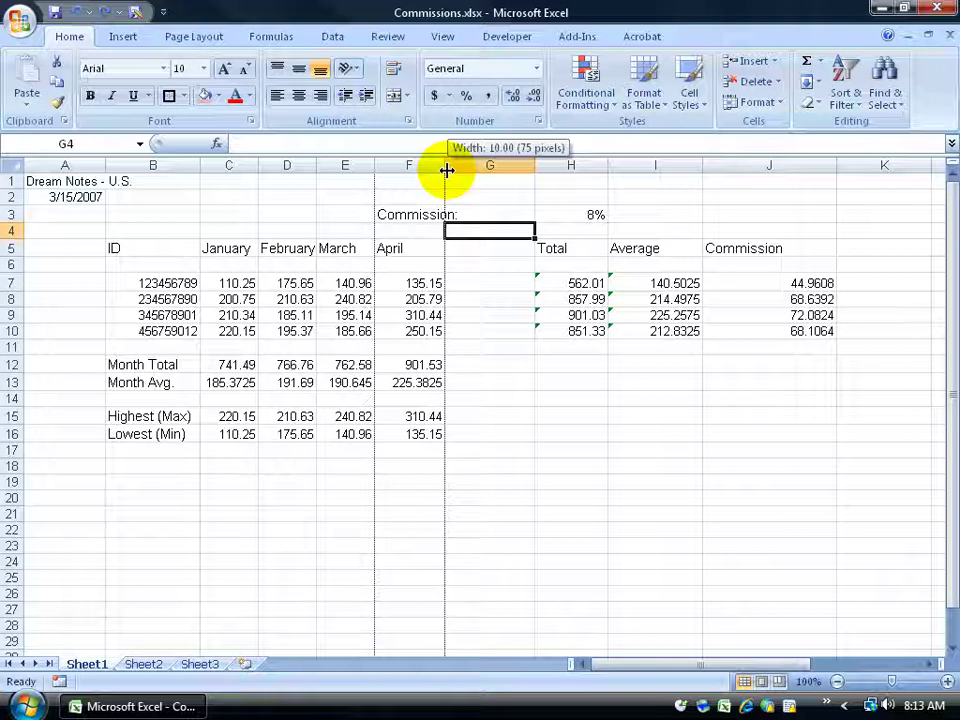
drag(447, 170, 466, 170)
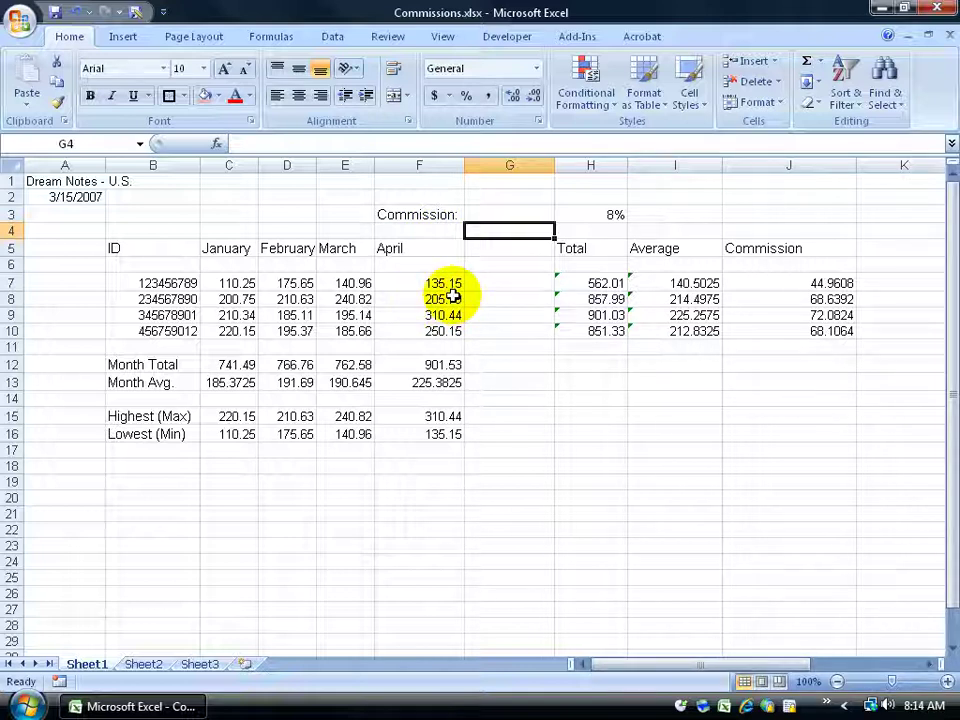
click(405, 248)
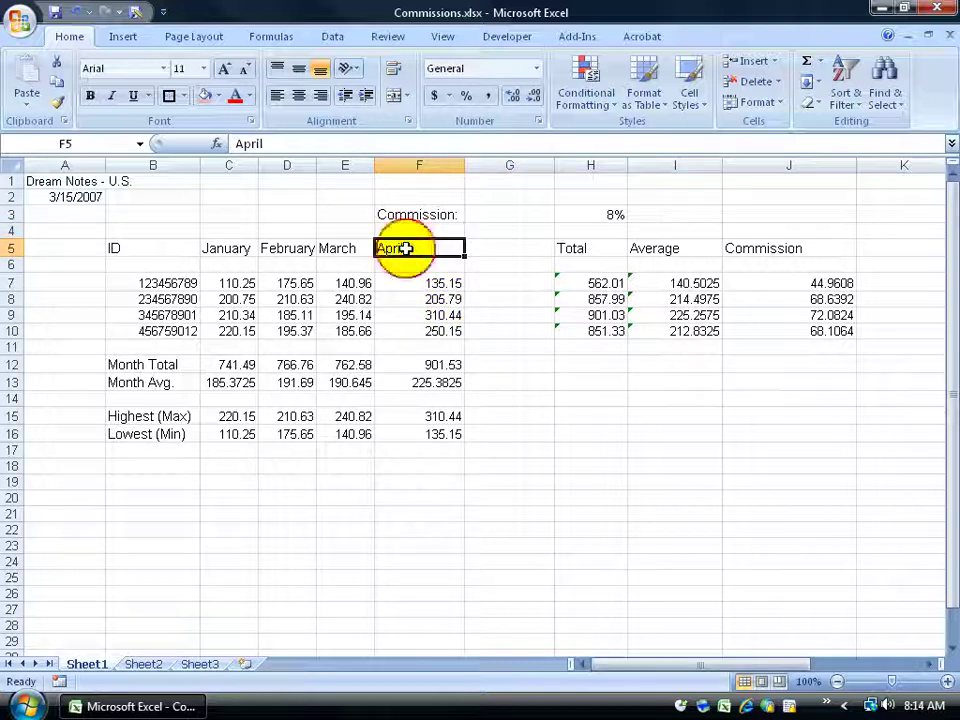
click(430, 283)
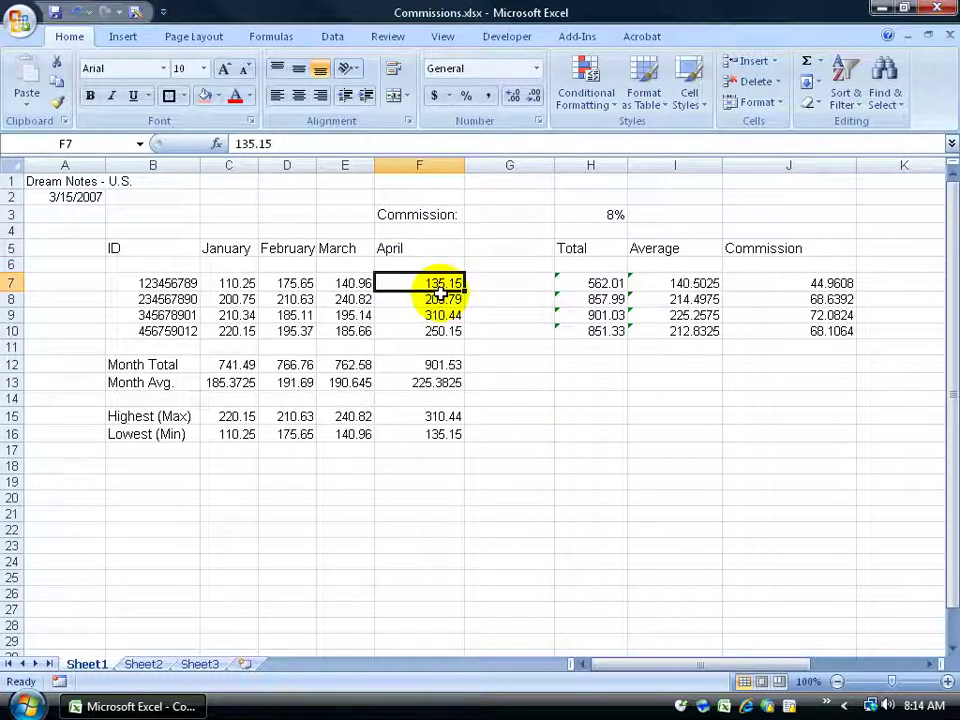
drag(465, 166, 446, 170)
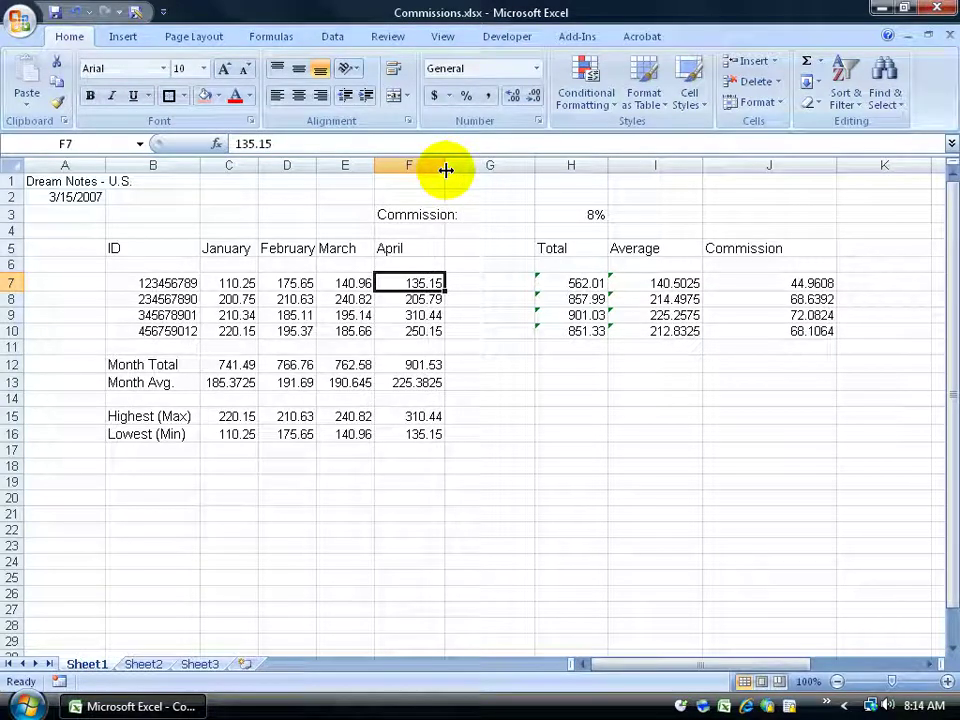
Drag-resize column D, then AutoFit it to the full February heading in D5
click(336, 168)
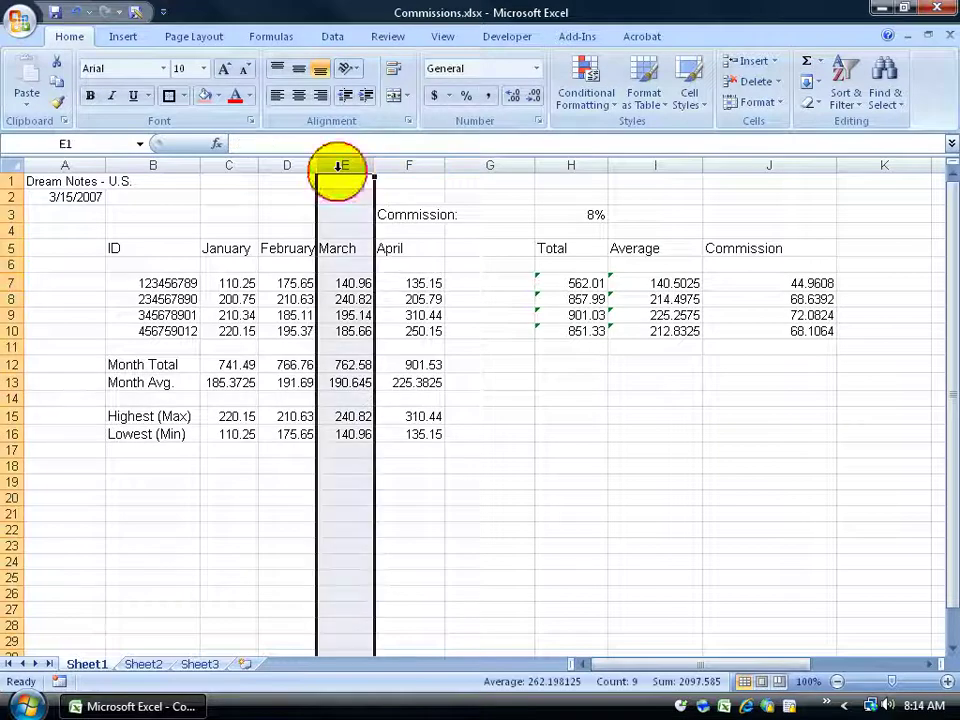
click(284, 245)
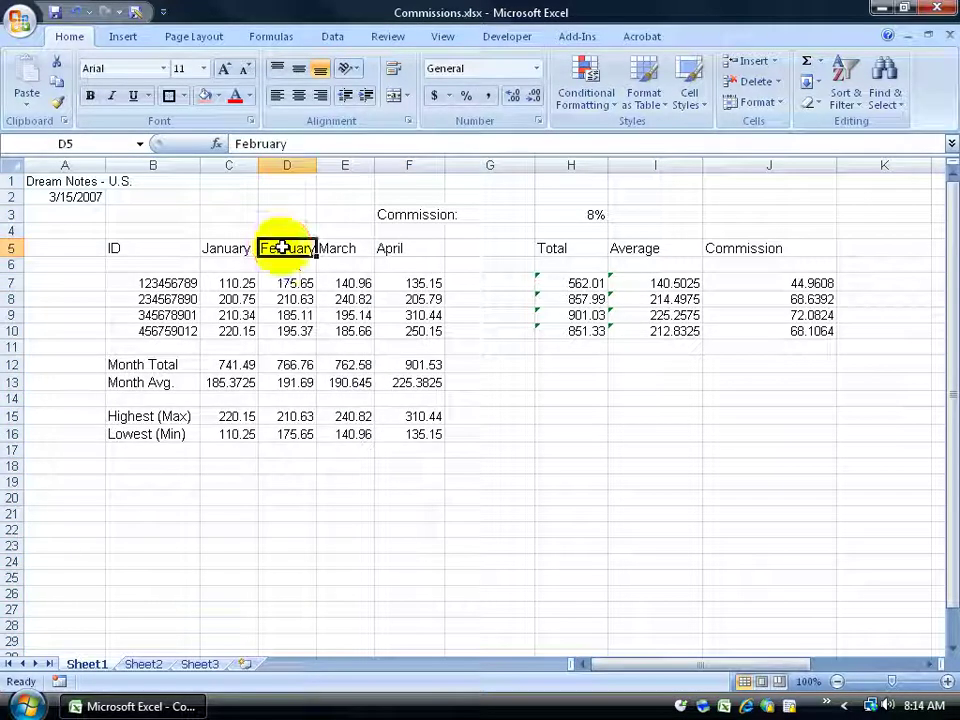
drag(317, 168, 306, 167)
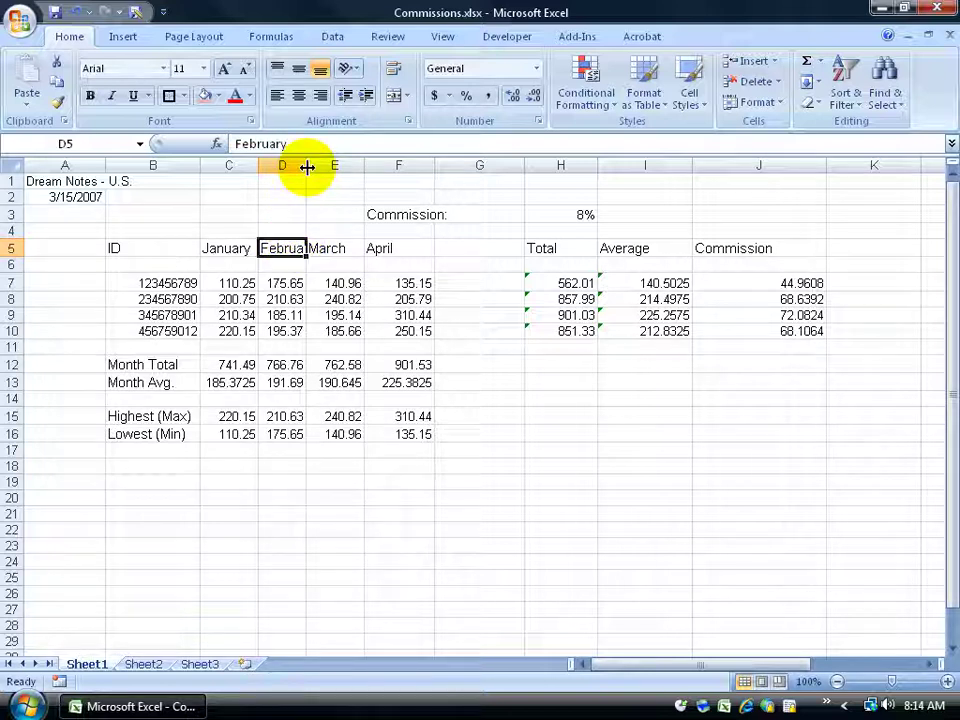
drag(306, 167, 310, 167)
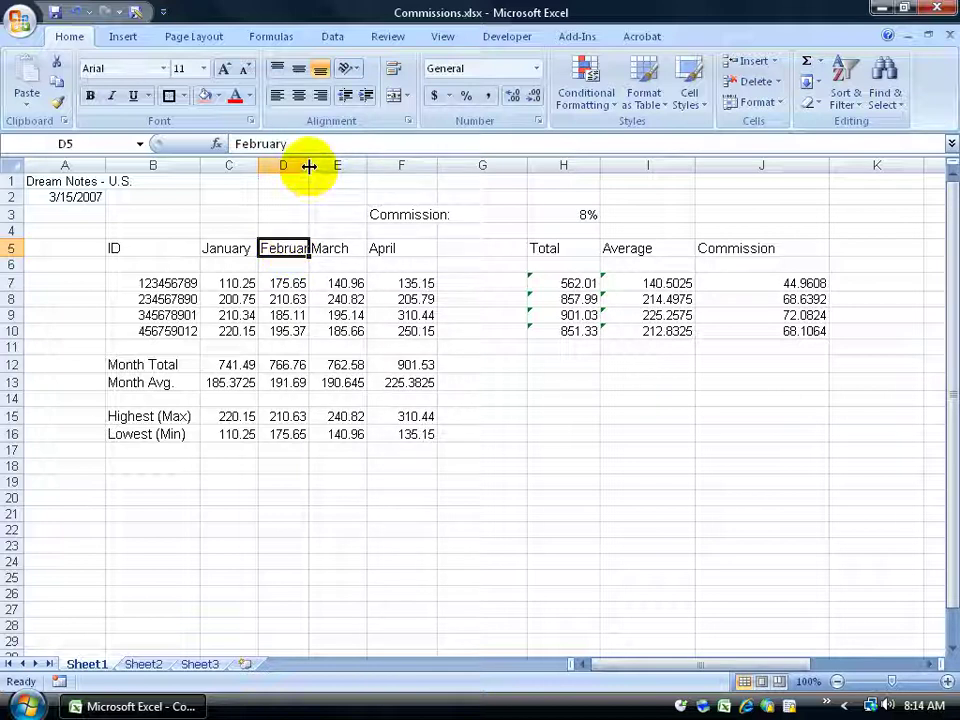
mouse_move(310, 167)
mouse_down()
mouse_move(319, 168)
mouse_move(302, 168)
mouse_up()
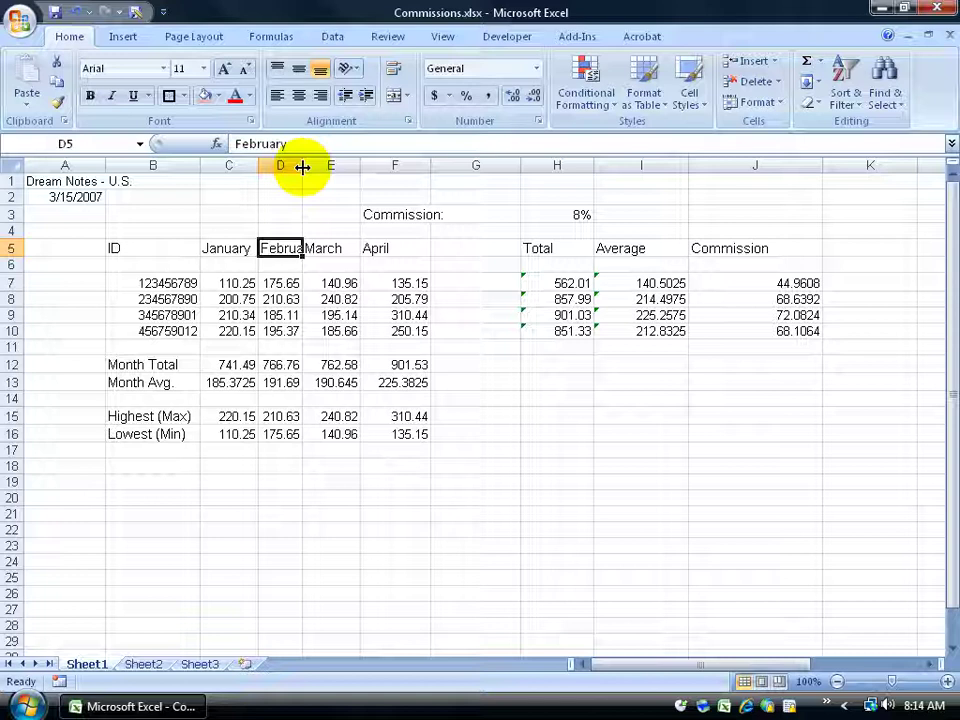
double_click(302, 166)
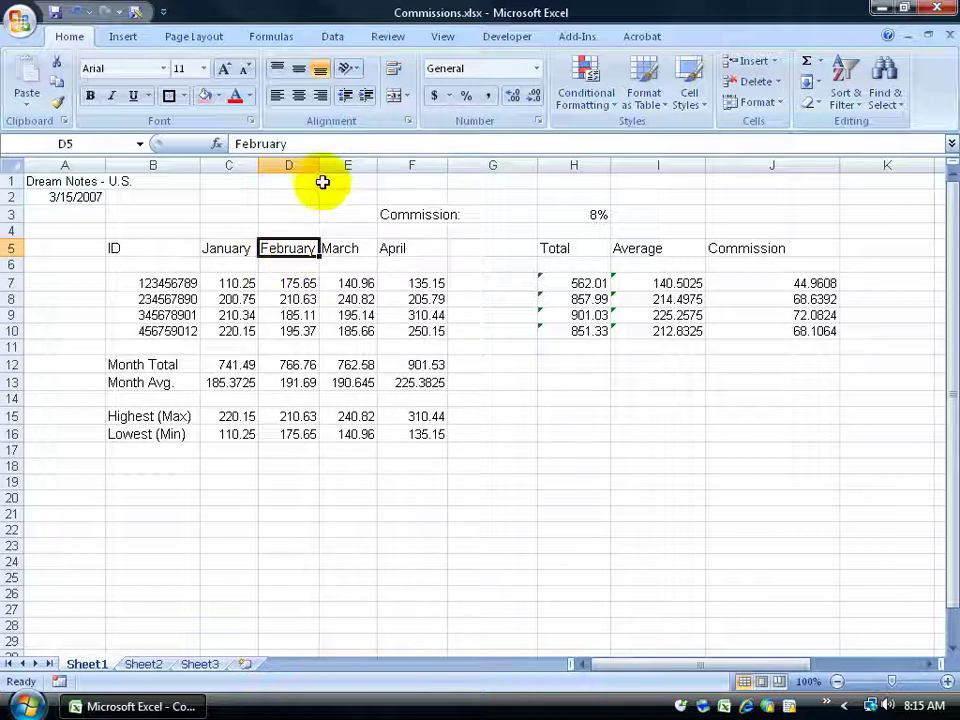
drag(319, 167, 300, 166)
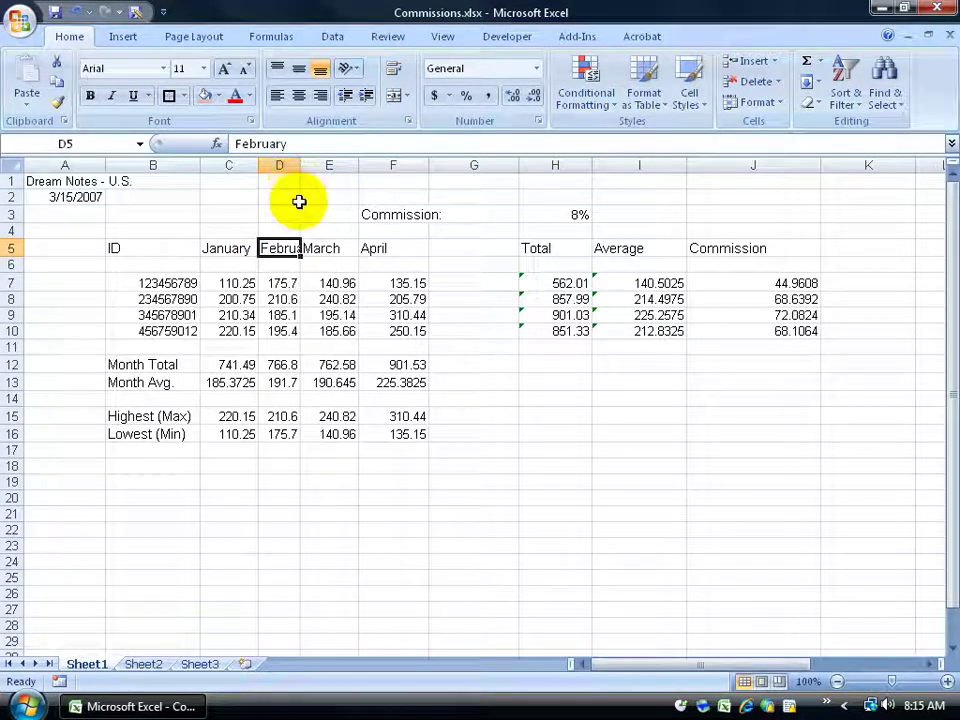
click(284, 164)
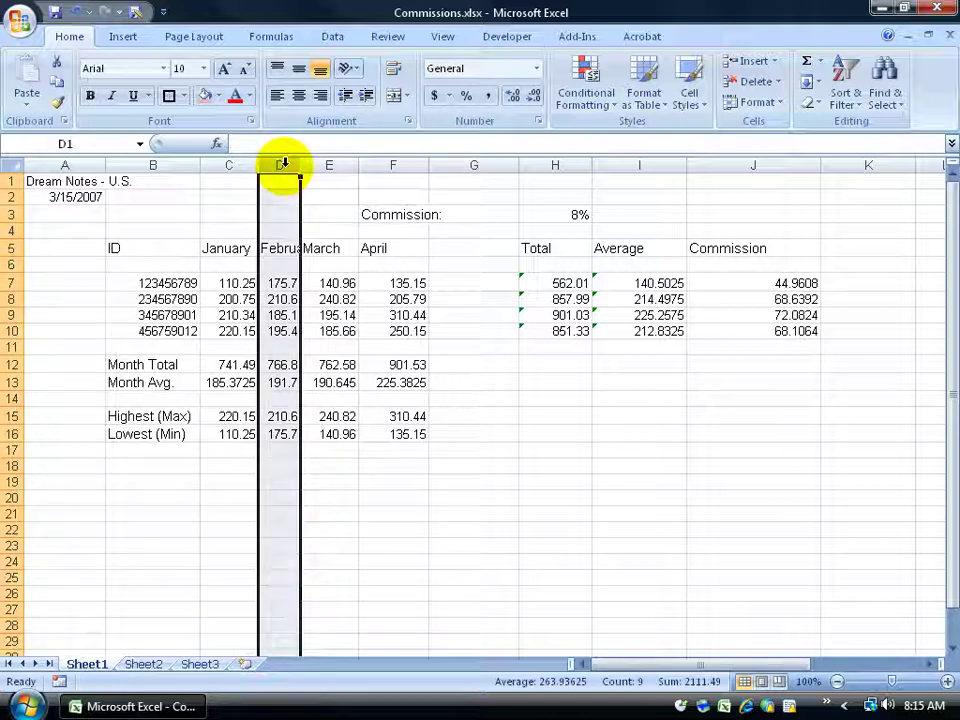
click(768, 103)
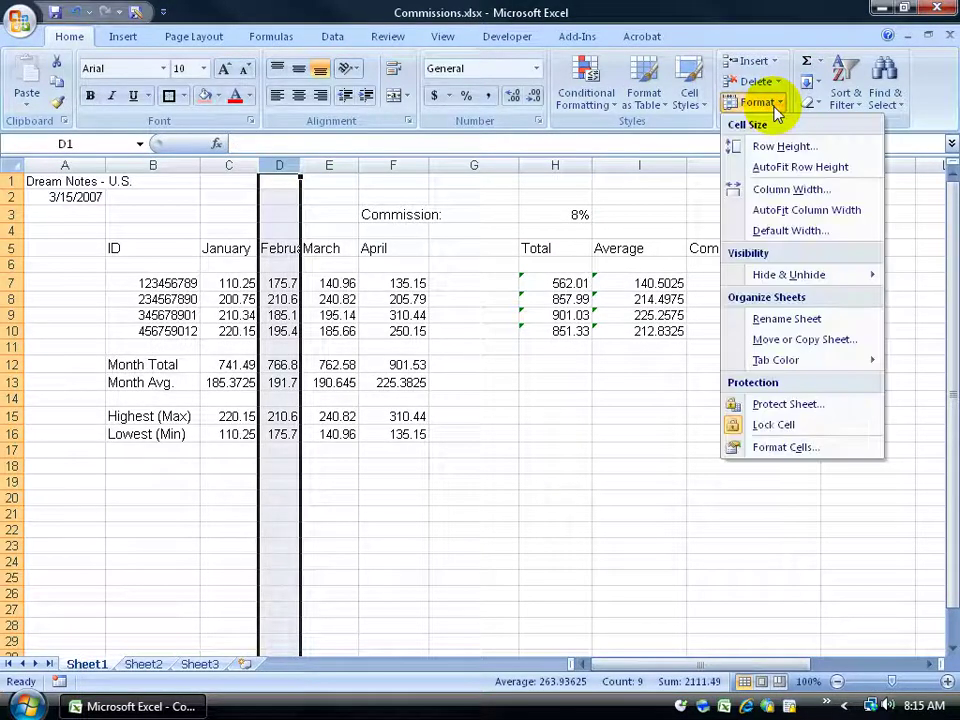
click(779, 211)
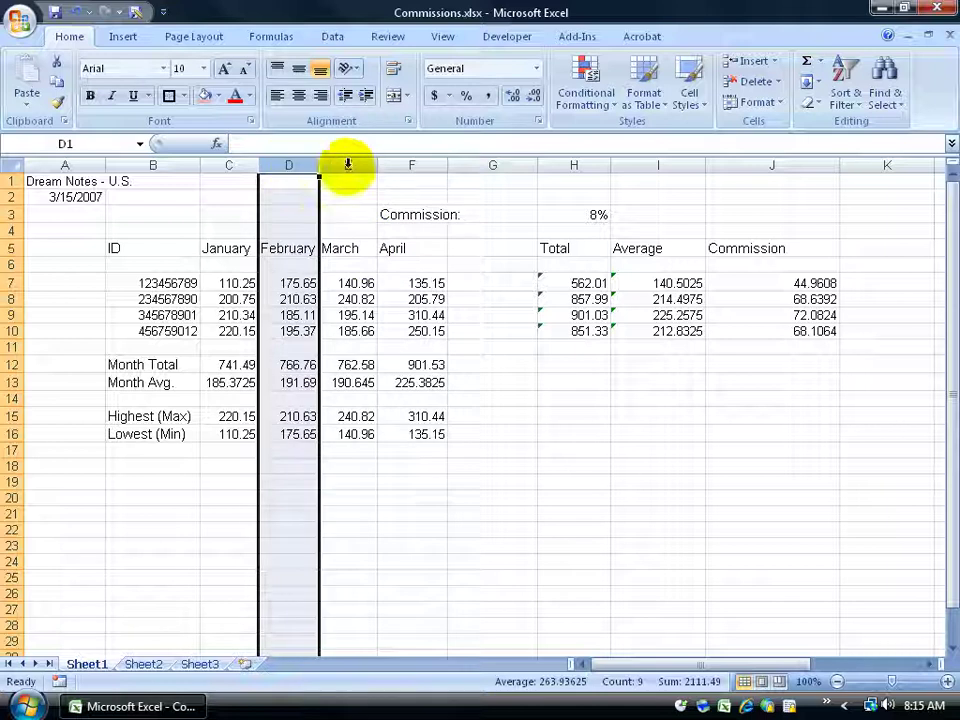
mouse_move(318, 167)
mouse_down()
mouse_move(315, 189)
mouse_move(317, 167)
mouse_up()
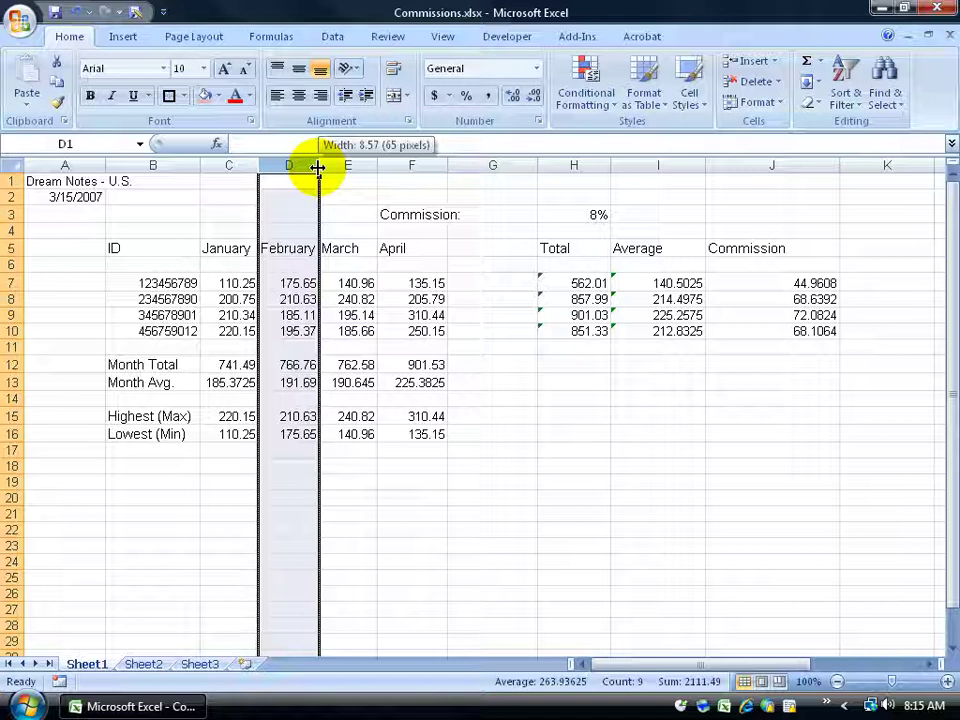
drag(317, 167, 320, 166)
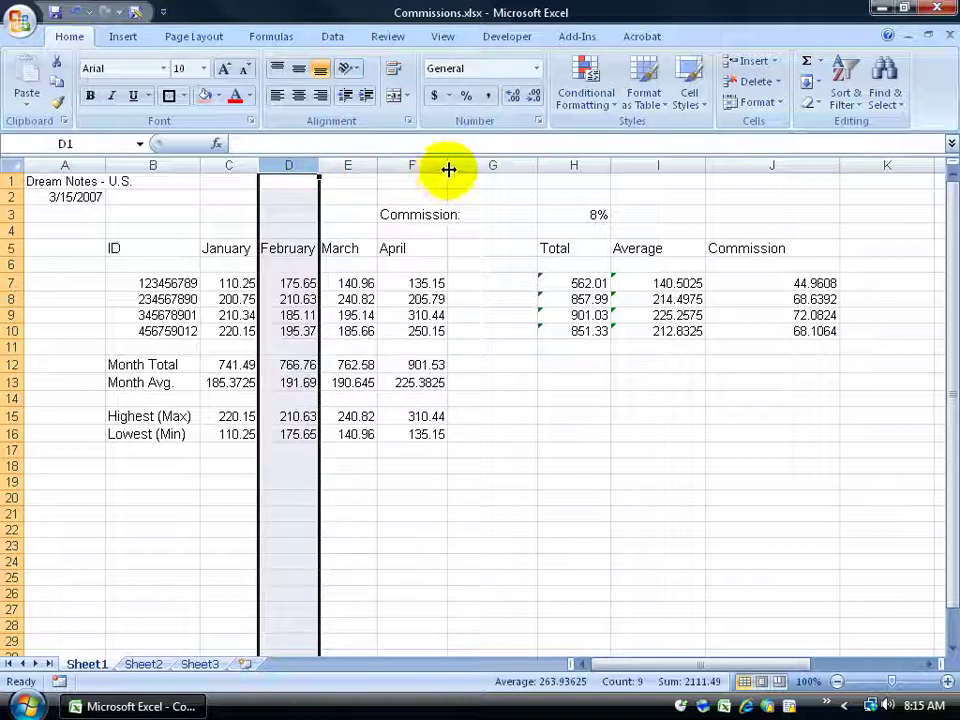
mouse_move(448, 169)
mouse_down()
mouse_move(439, 170)
mouse_move(448, 169)
mouse_up()
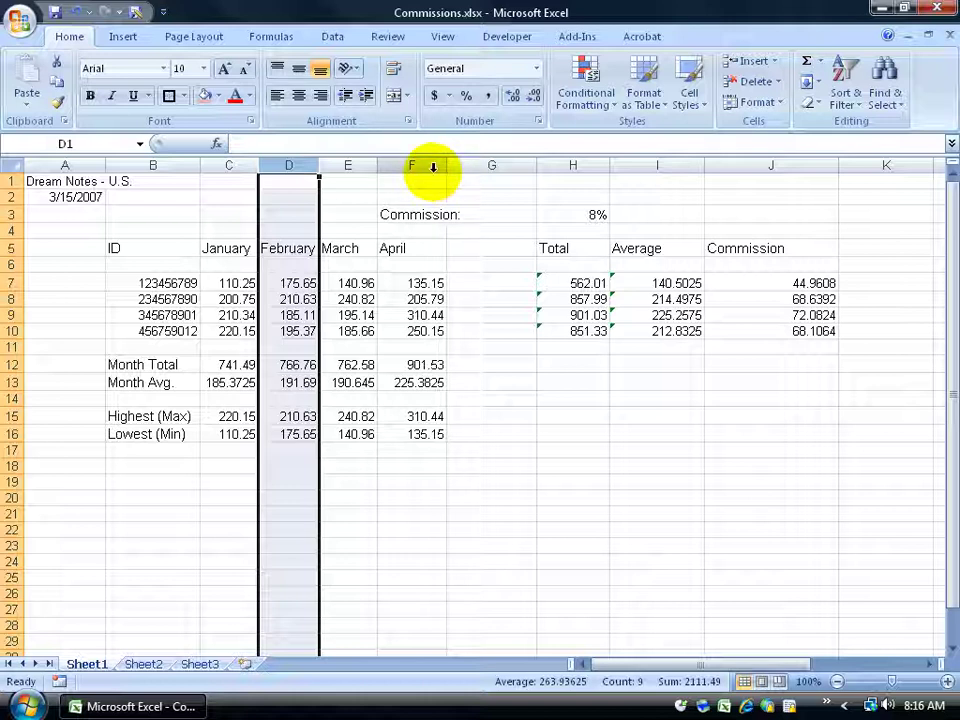
Set column F's width to exactly 9.57 through the Column Width dialog
right_click(413, 165)
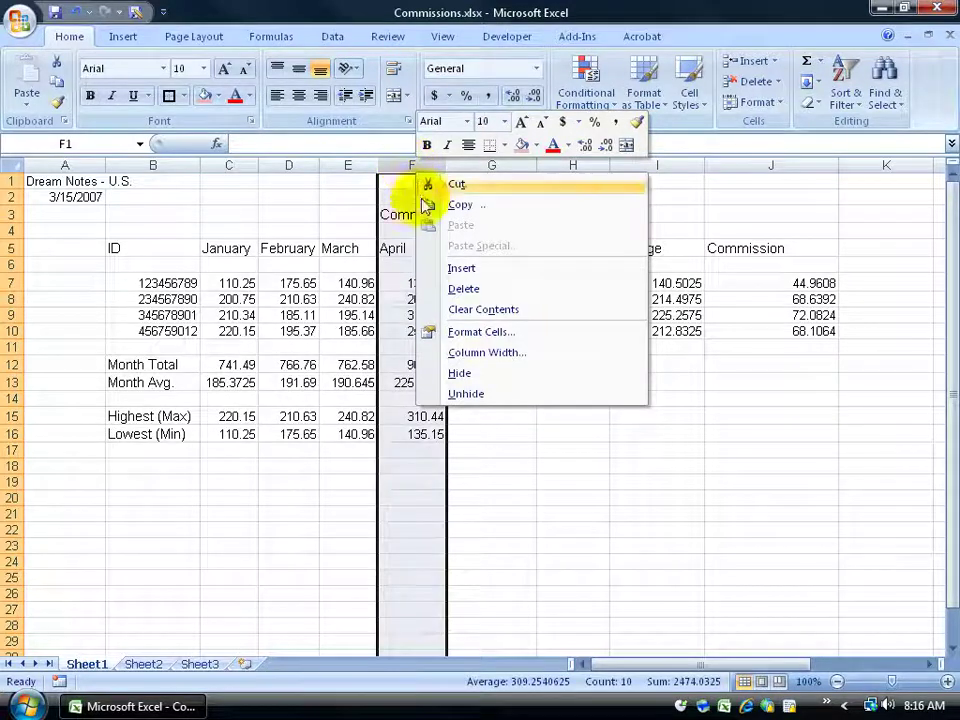
click(485, 352)
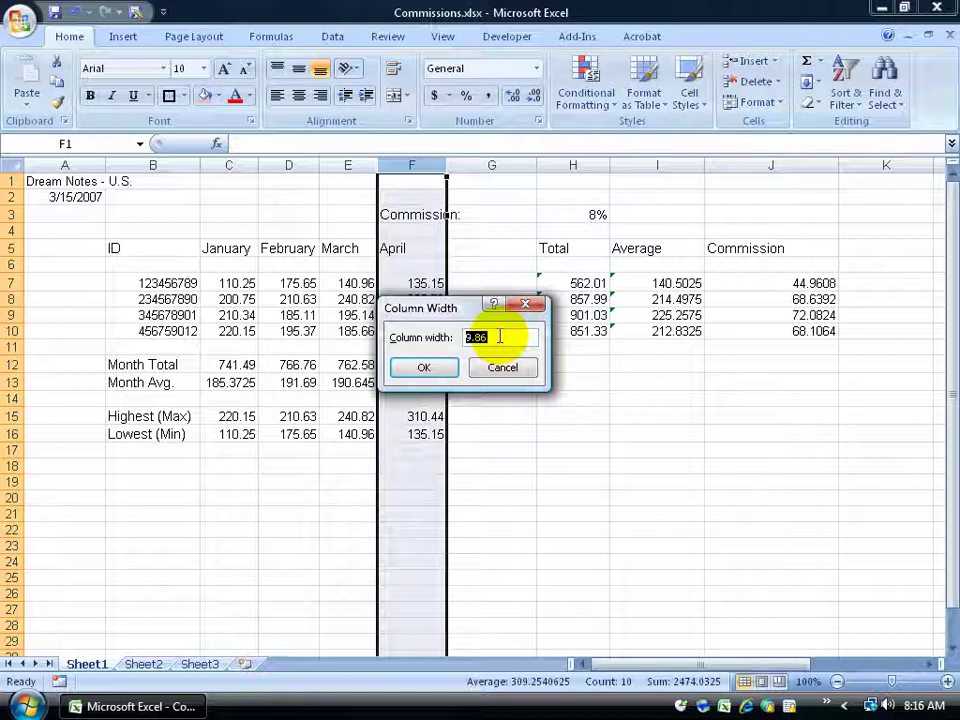
text(9.57)
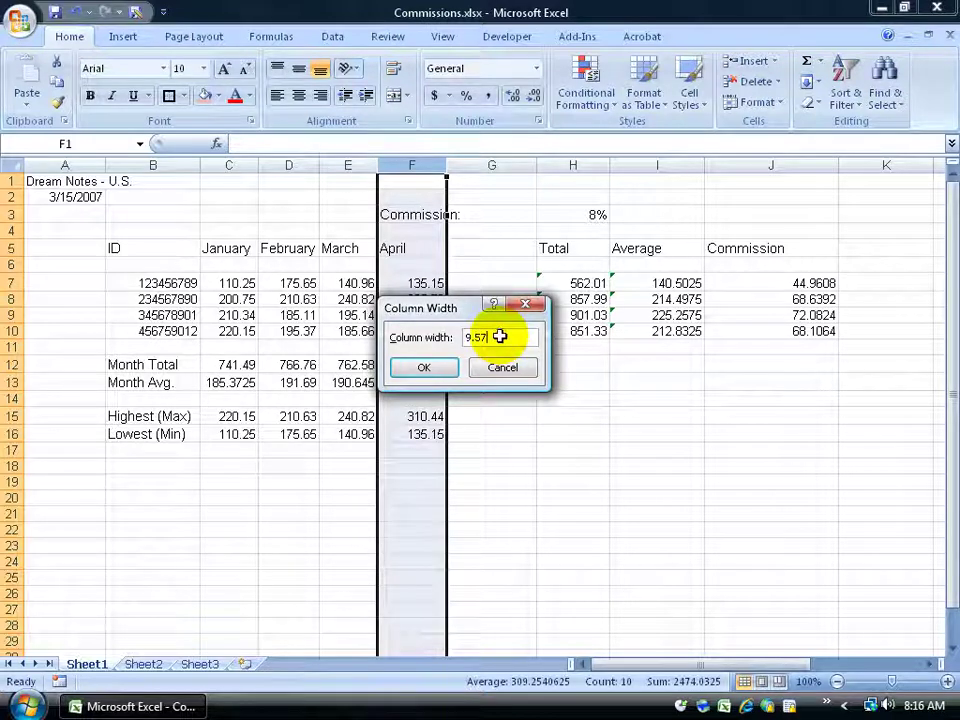
key(Return)
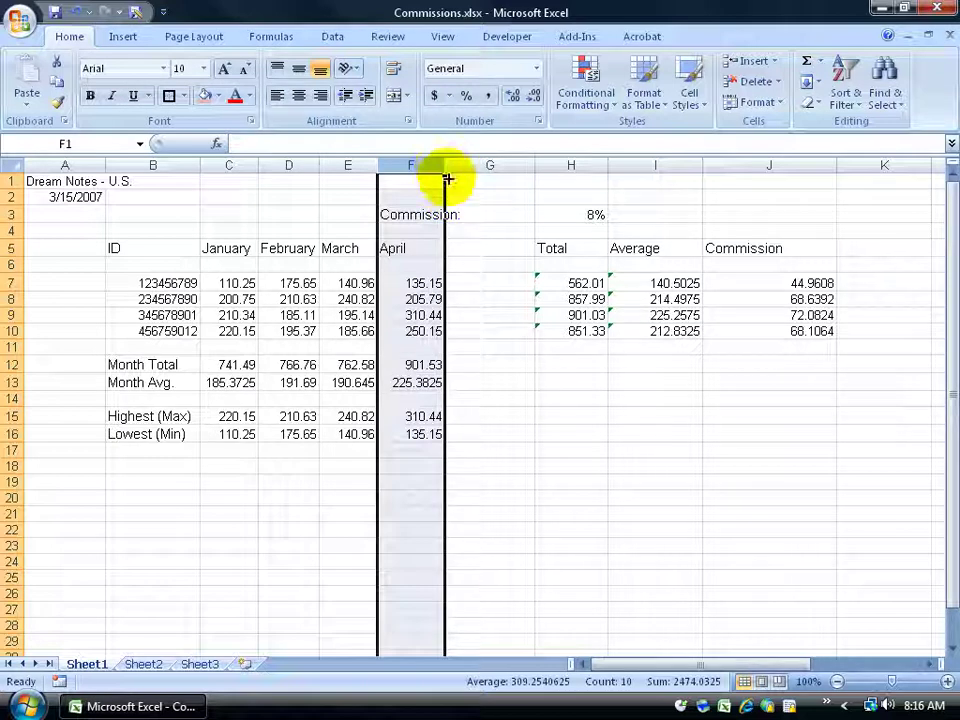
Reopen Column Width from the Format menu, cancel it, and dismiss column F's context menu
click(785, 105)
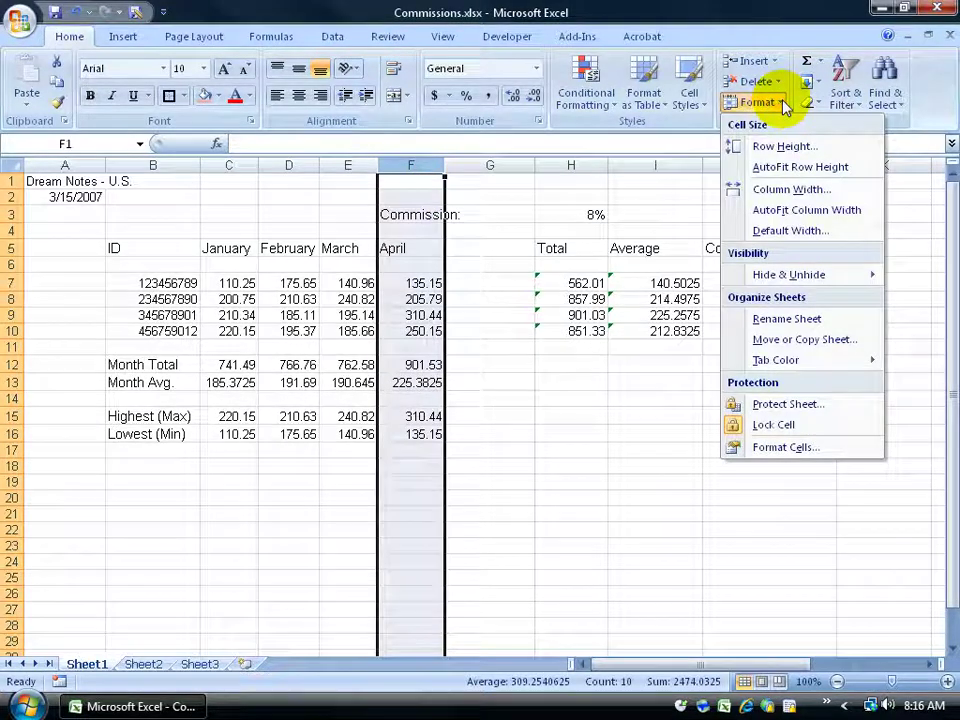
click(787, 189)
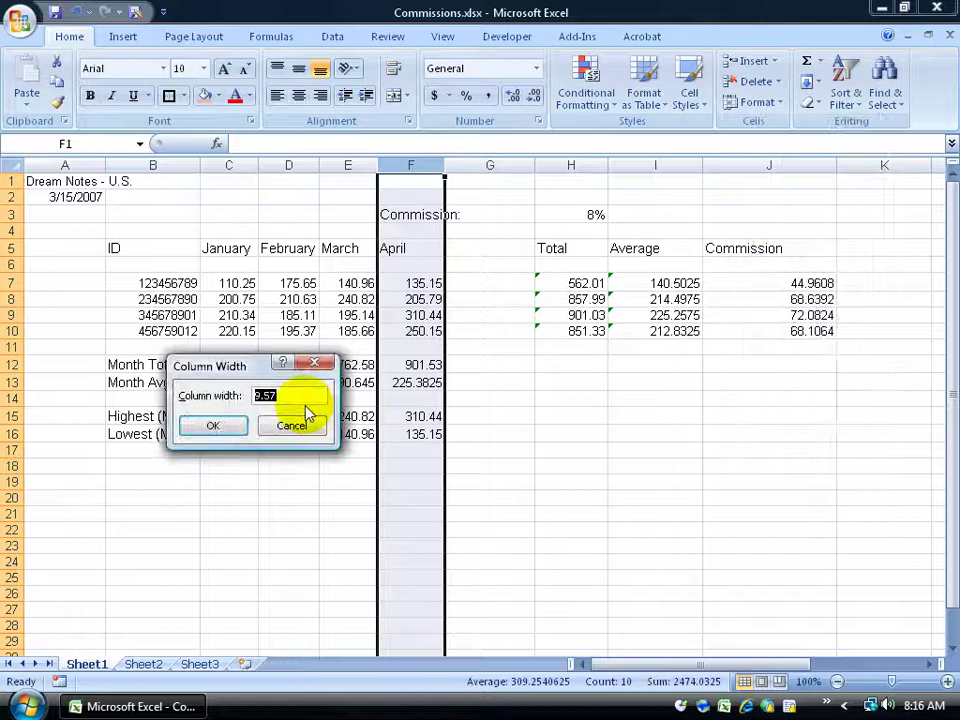
click(300, 426)
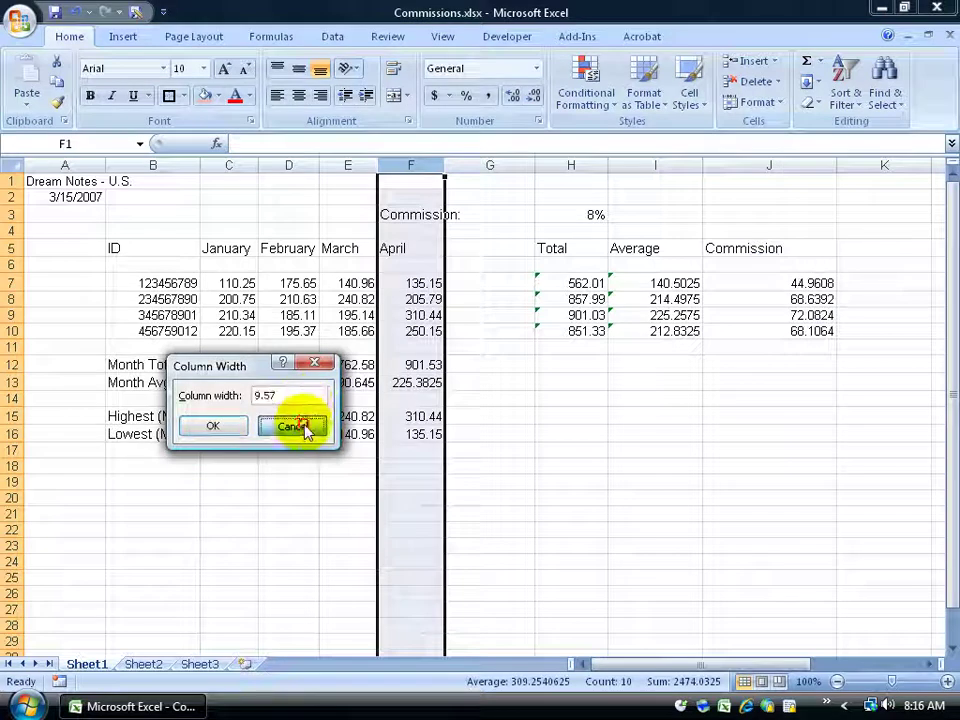
right_click(414, 165)
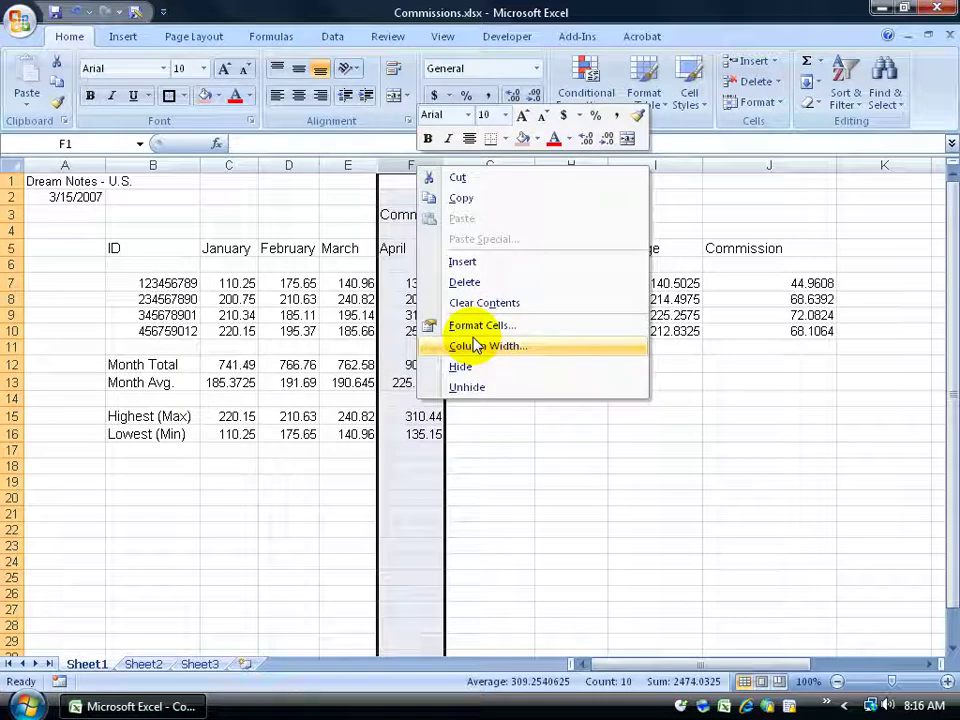
click(604, 431)
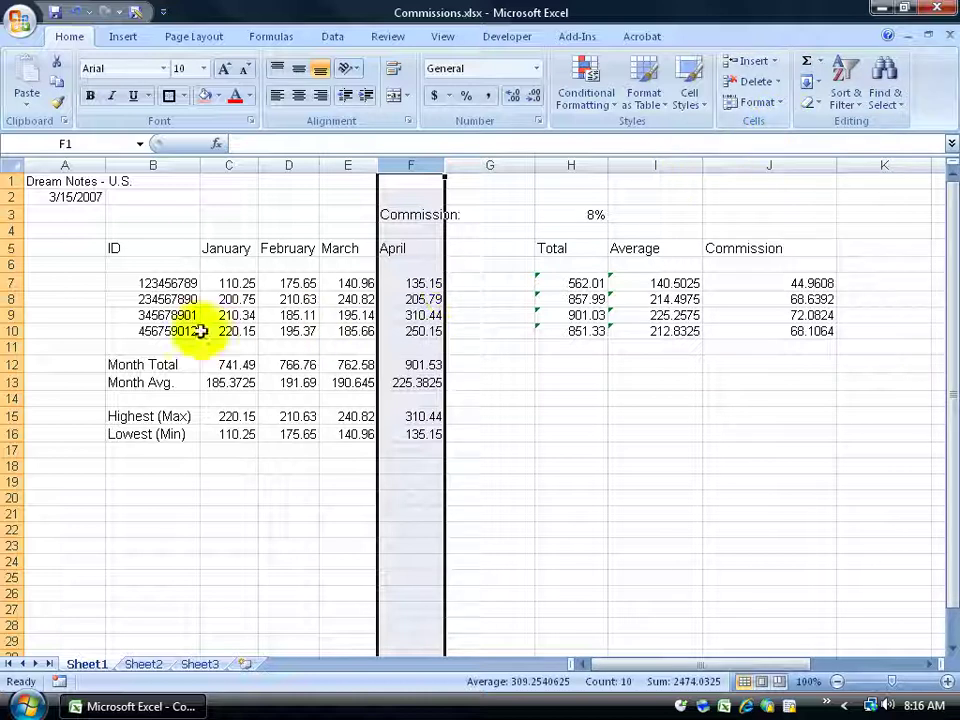
Drag row 8 taller, then reset its row height to exactly 12.75
click(8, 299)
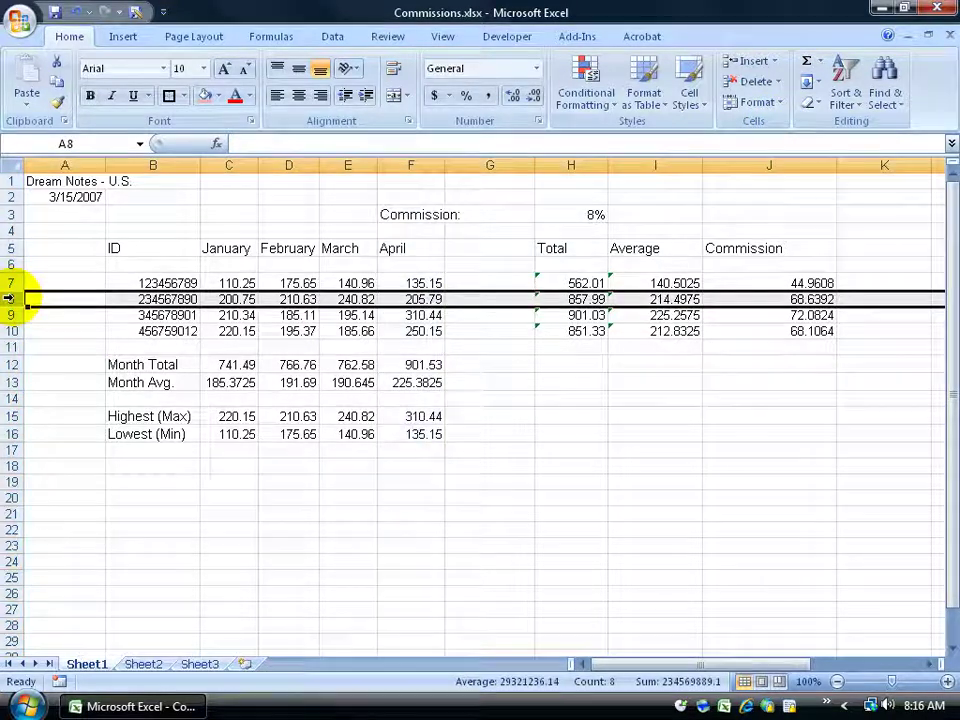
mouse_move(14, 307)
mouse_down()
mouse_move(17, 347)
mouse_move(17, 314)
mouse_up()
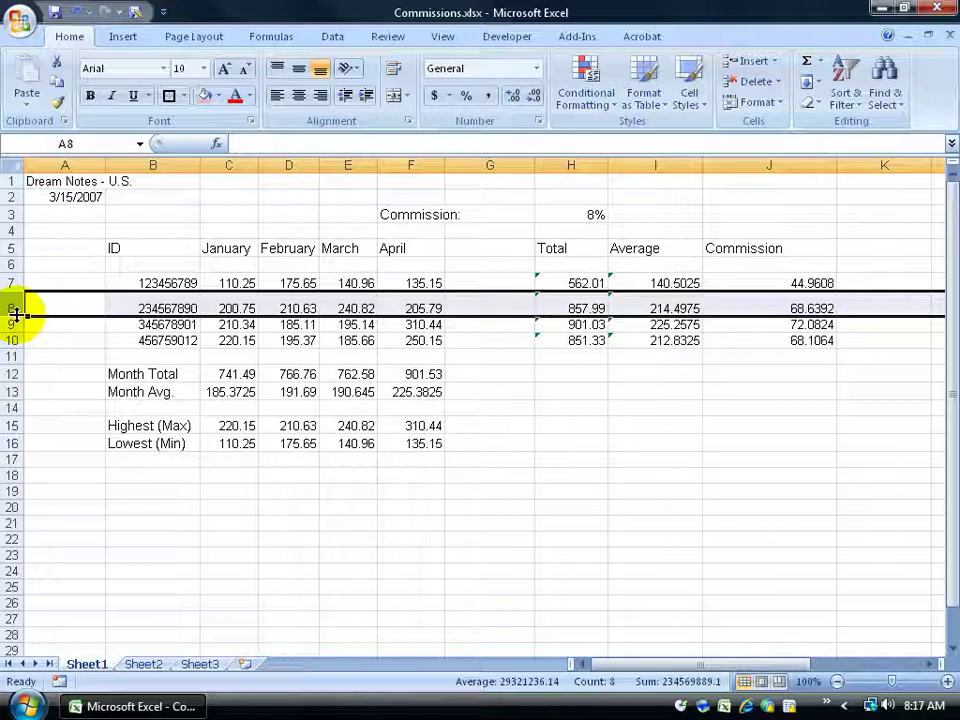
right_click(17, 307)
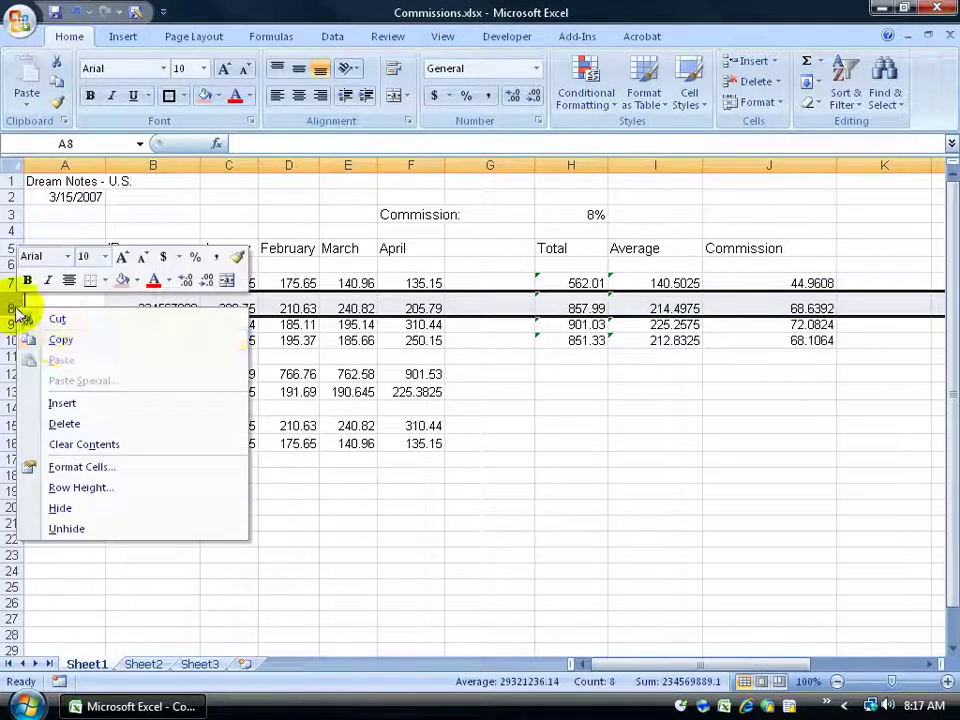
click(88, 488)
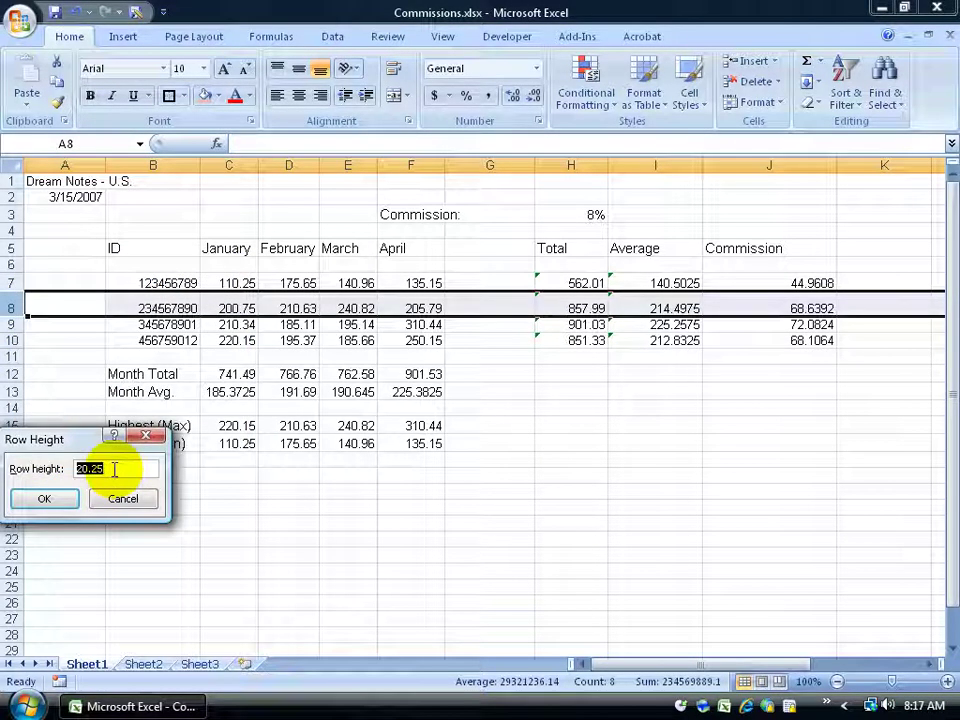
text(12.75)
key(Return)
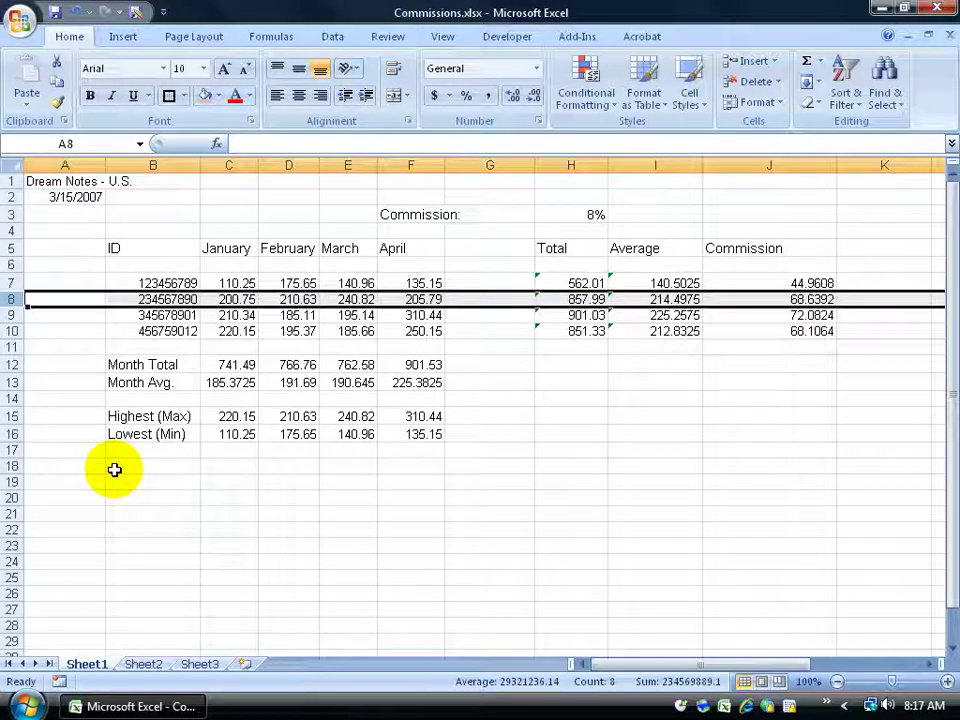
drag(17, 305, 17, 370)
click(180, 349)
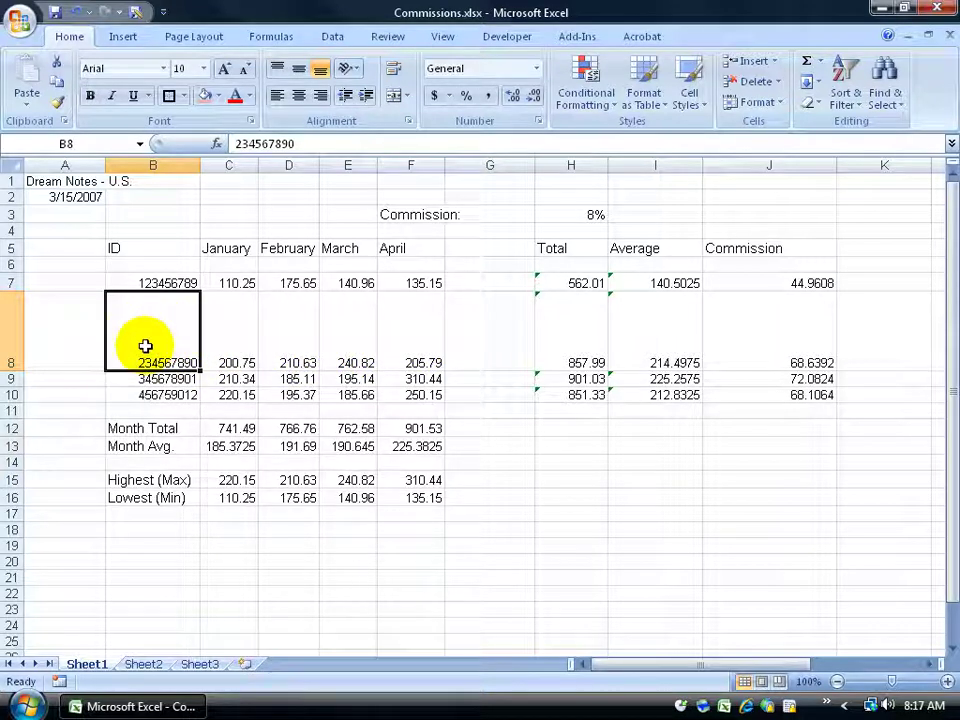
drag(184, 333, 414, 332)
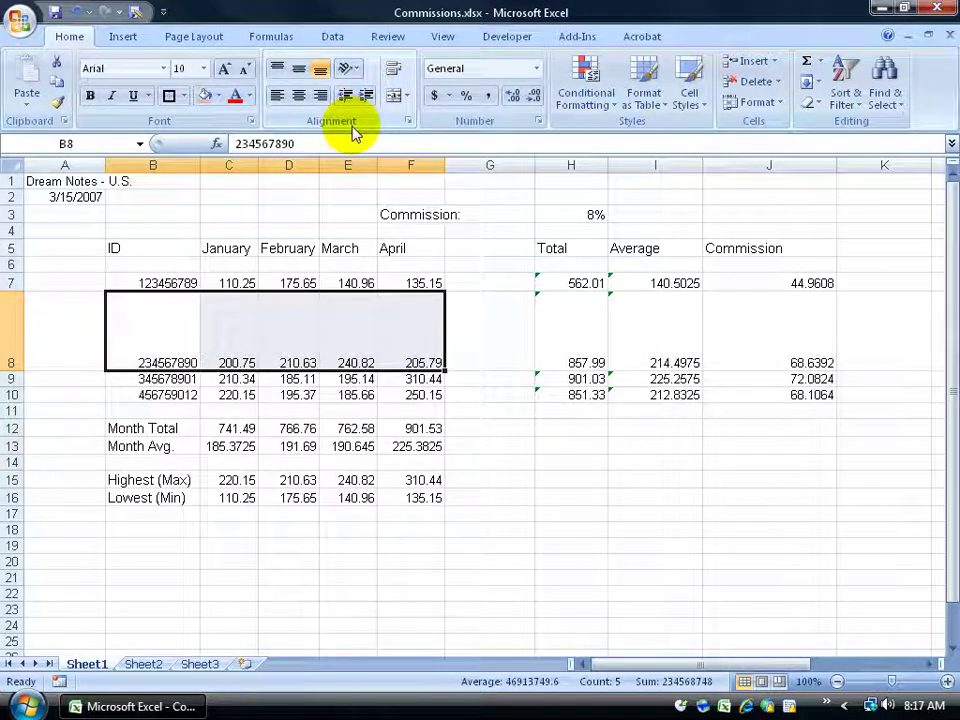
click(299, 69)
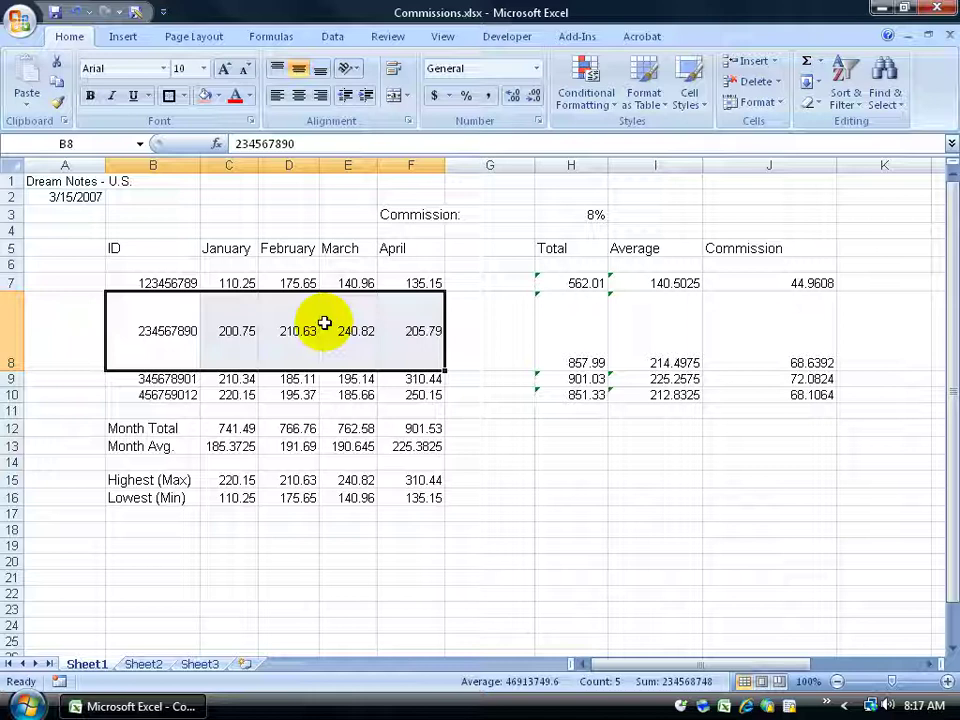
click(298, 97)
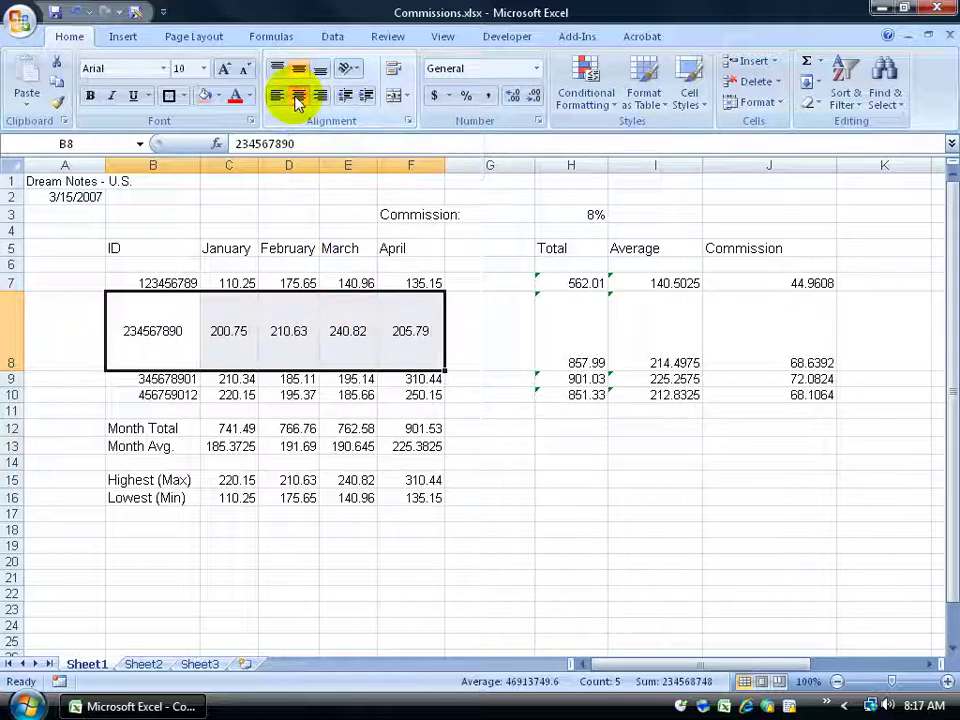
click(410, 428)
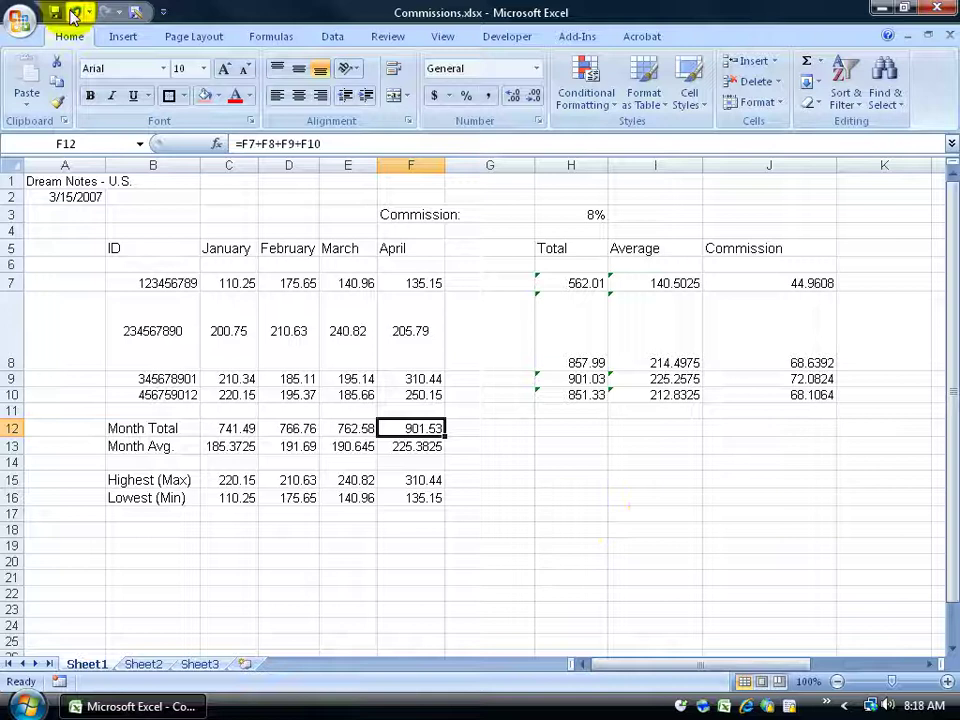
click(72, 14)
click(72, 14)
click(72, 14)
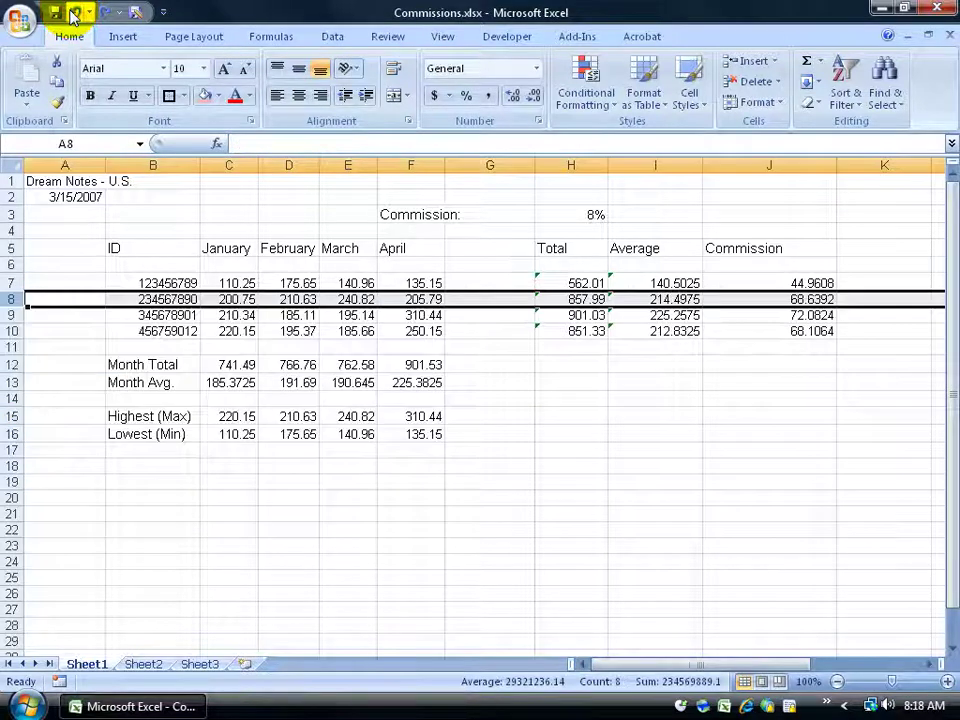
Copy column D's formatting onto column H with Format Painter
click(585, 401)
key(Down)
key(Down)
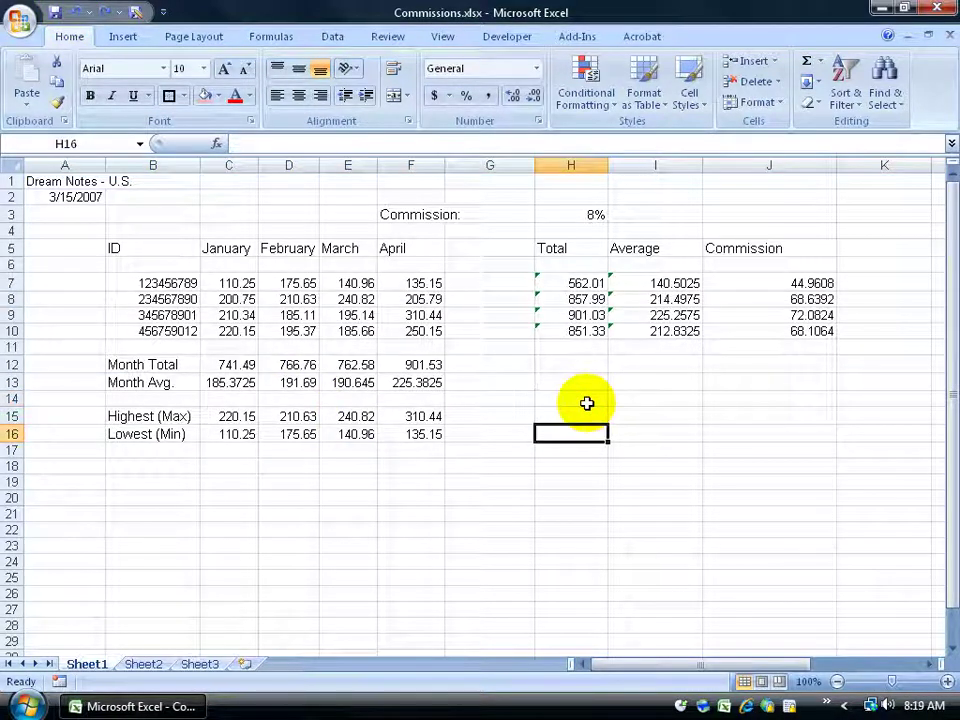
click(299, 164)
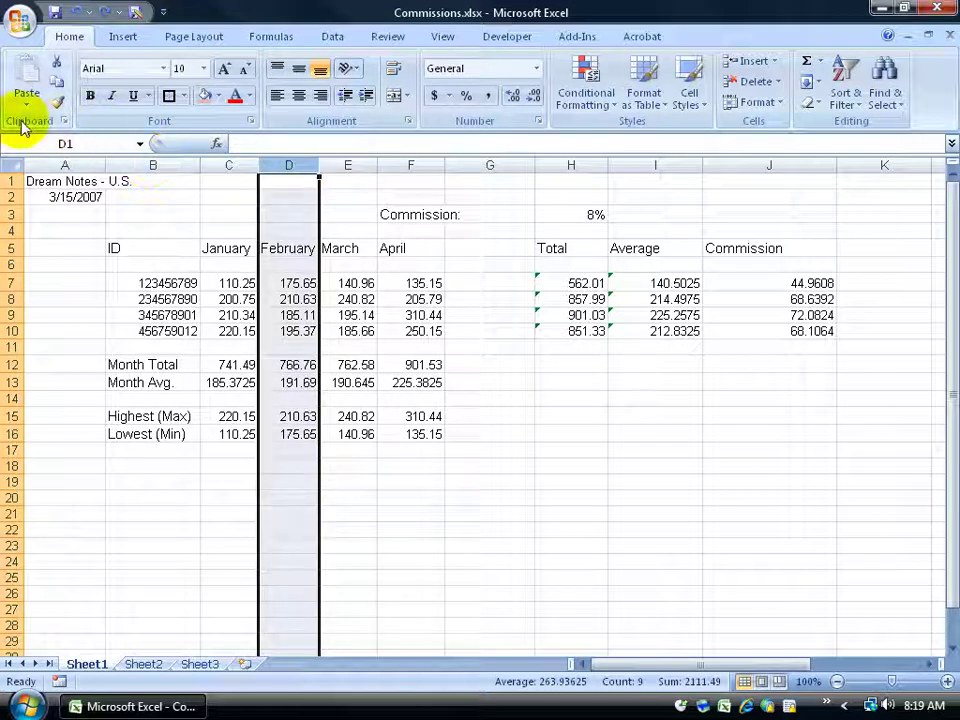
click(57, 103)
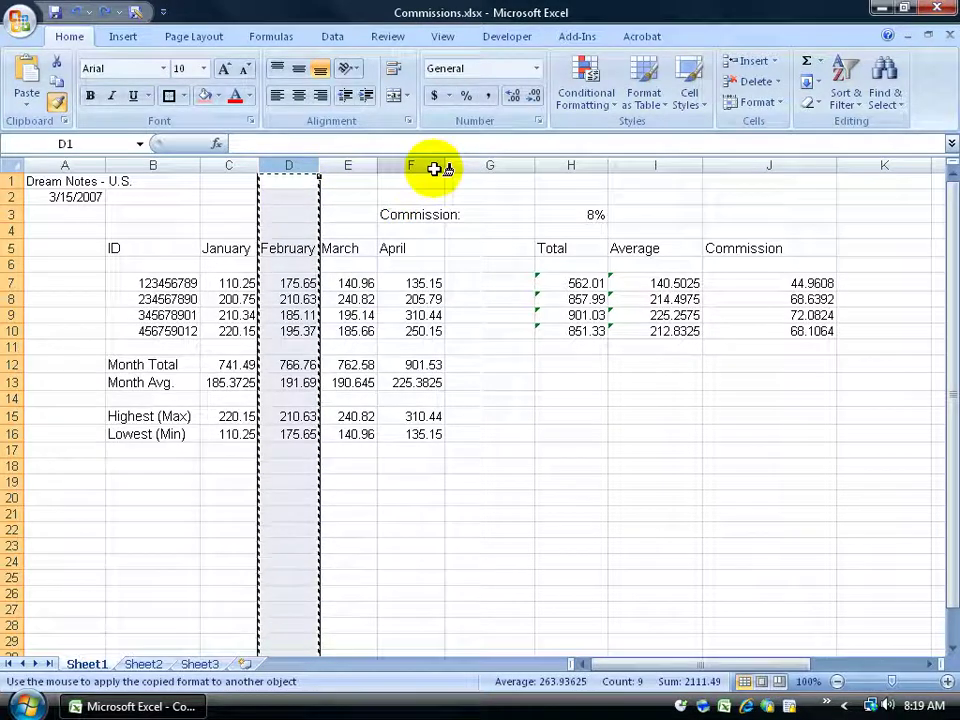
click(566, 165)
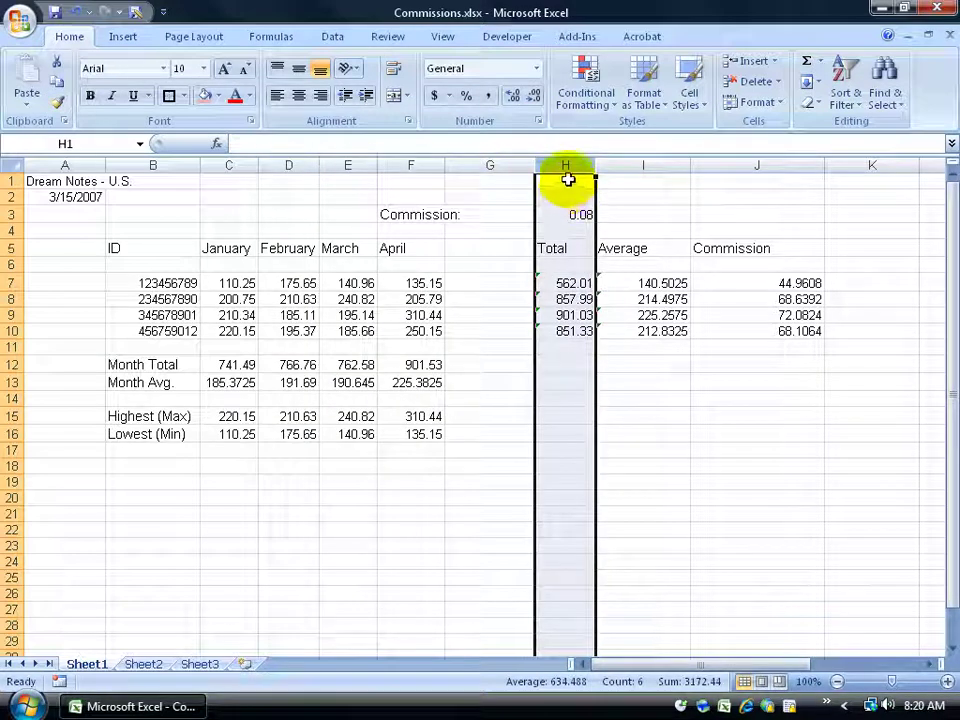
Inspect the SUM total formulas in H7, H8 and H10
click(566, 285)
click(568, 300)
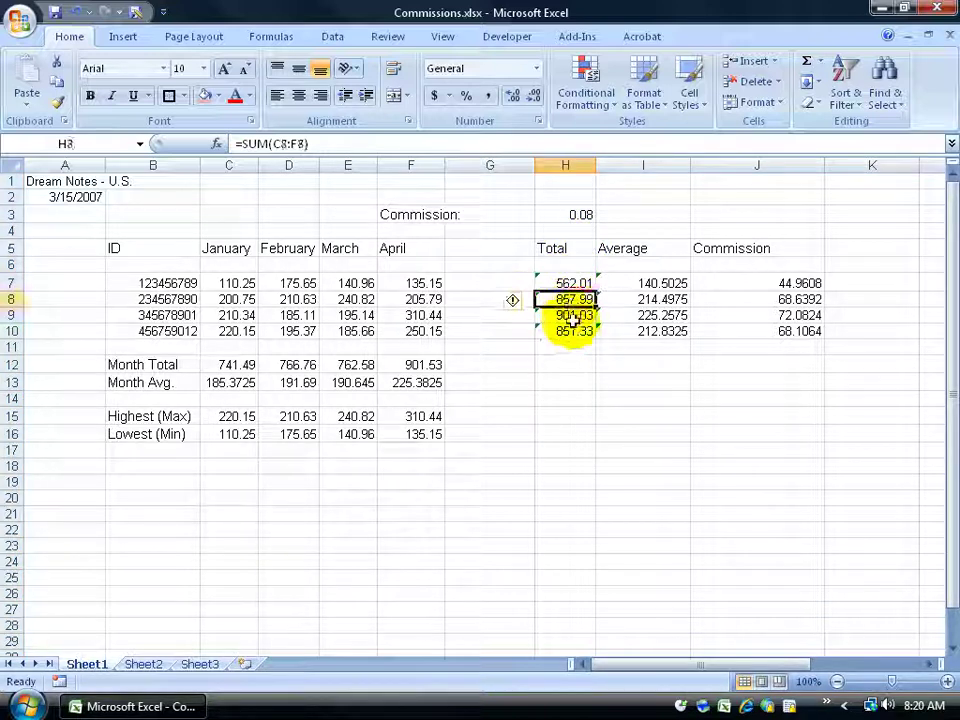
click(575, 334)
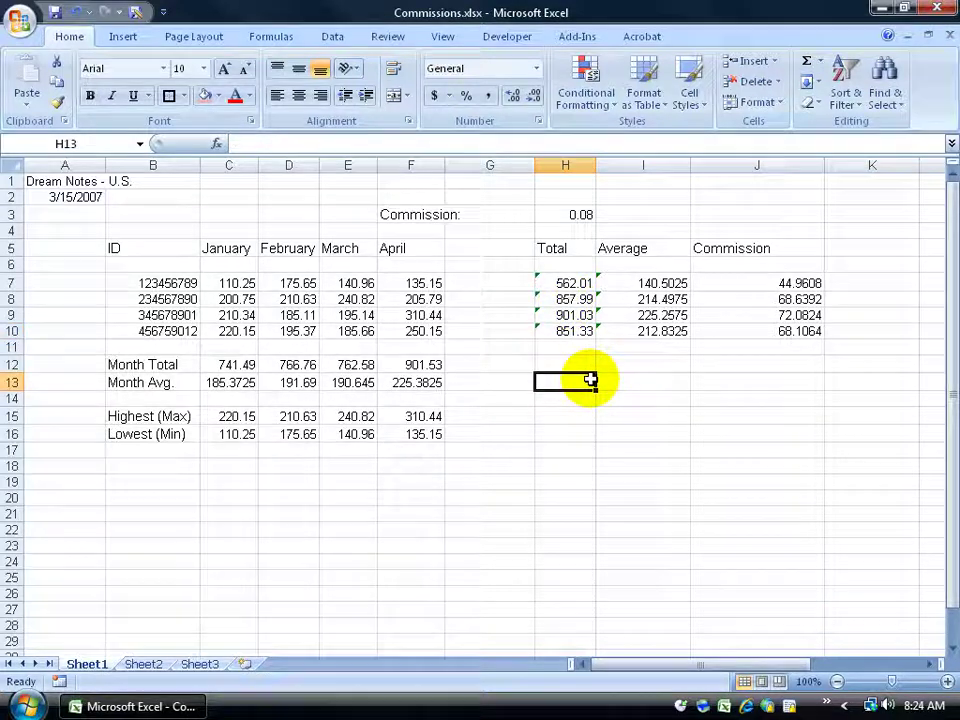
Make 175.65 in D7 bold red, then Format Paint that look onto E10
click(284, 283)
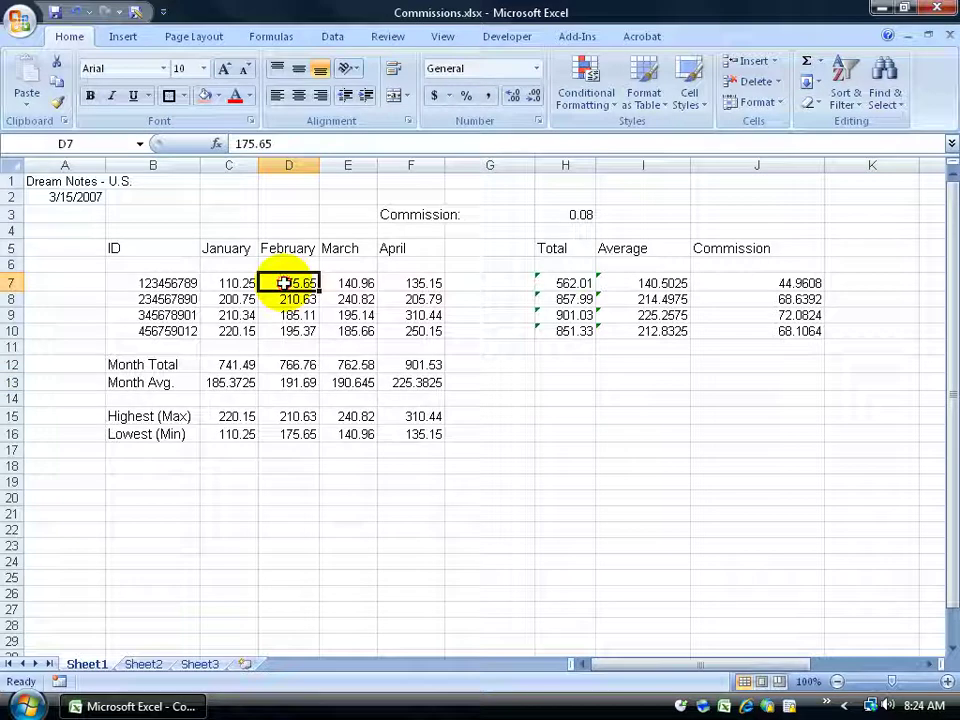
click(90, 95)
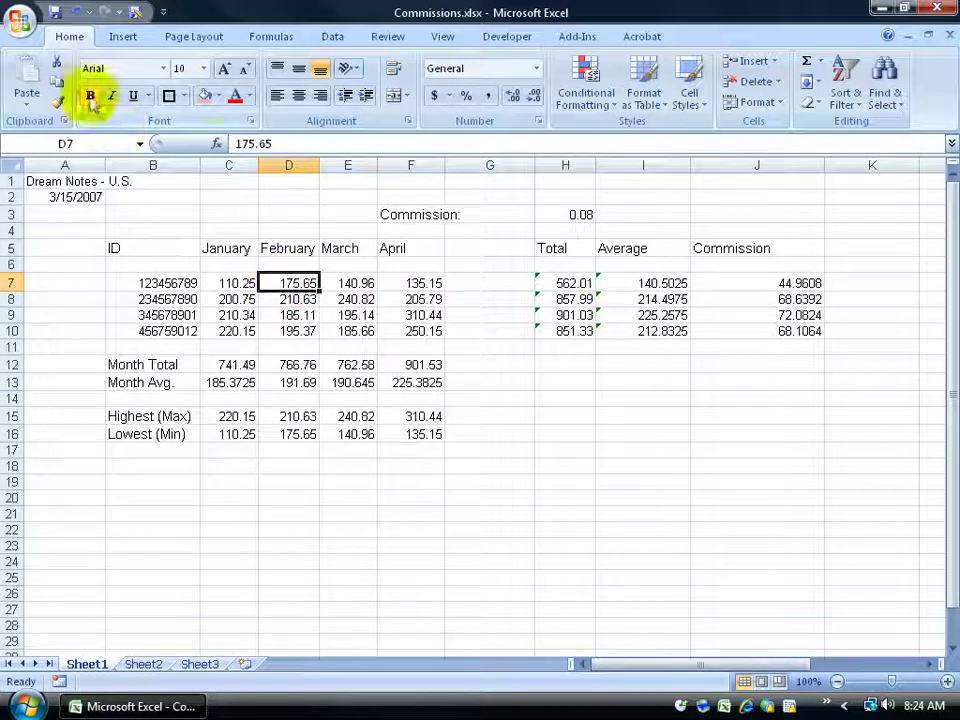
click(234, 96)
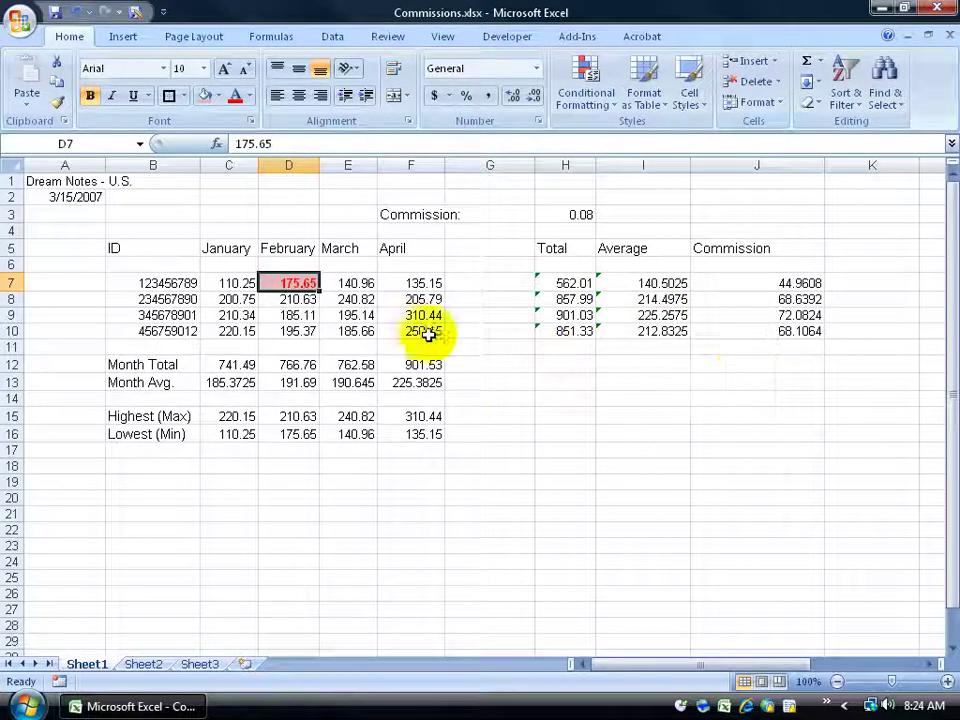
click(58, 106)
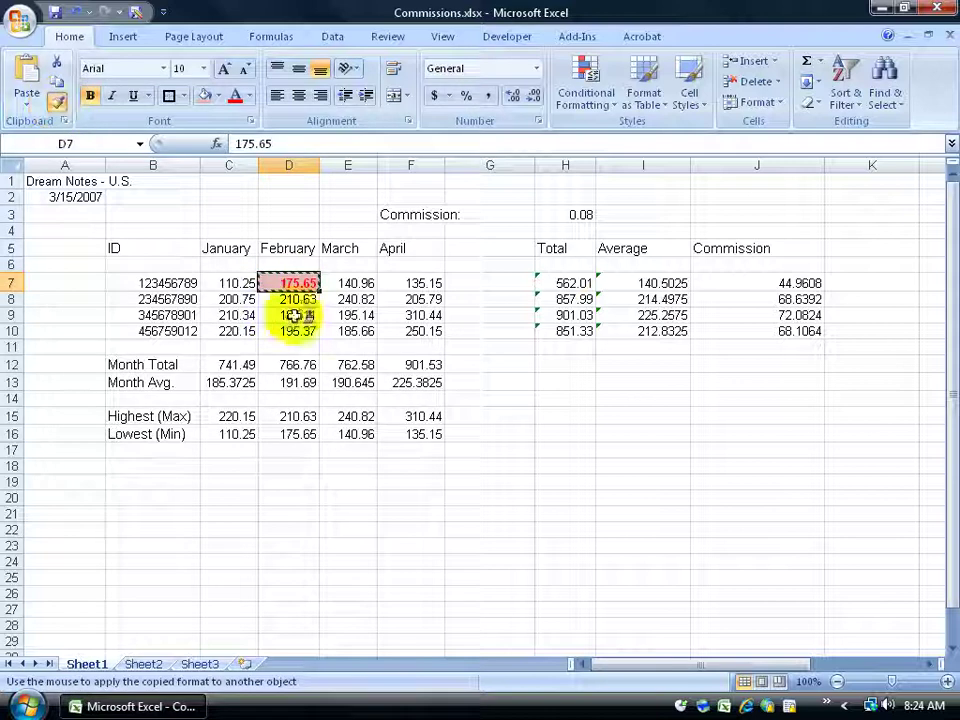
click(360, 331)
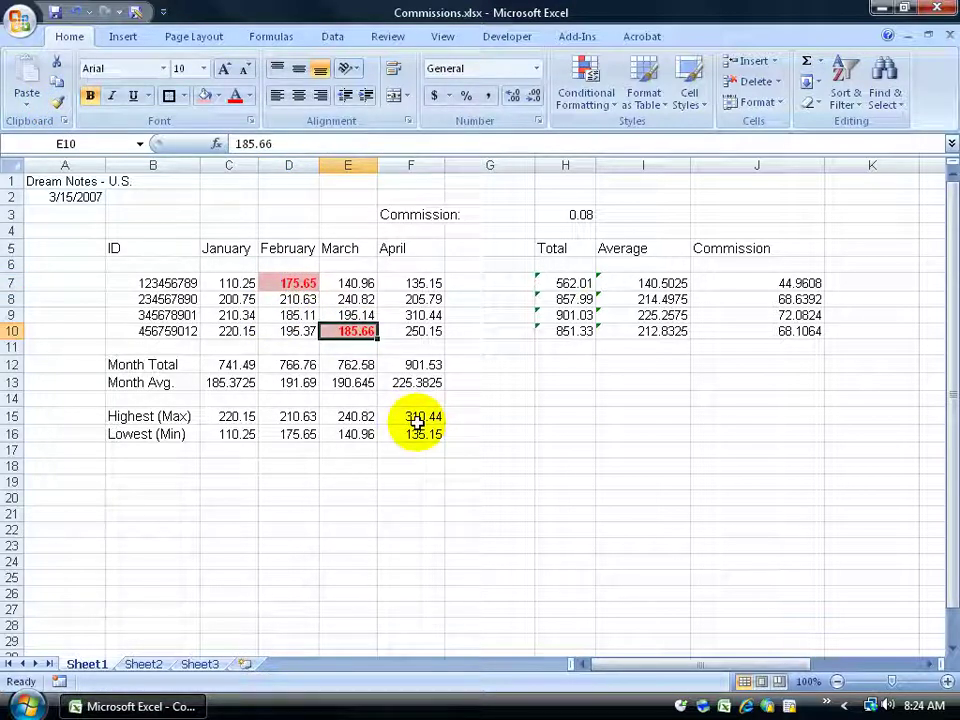
Paint D7's bold red format onto C9, C12, E13 and F13, then stop painting
click(298, 283)
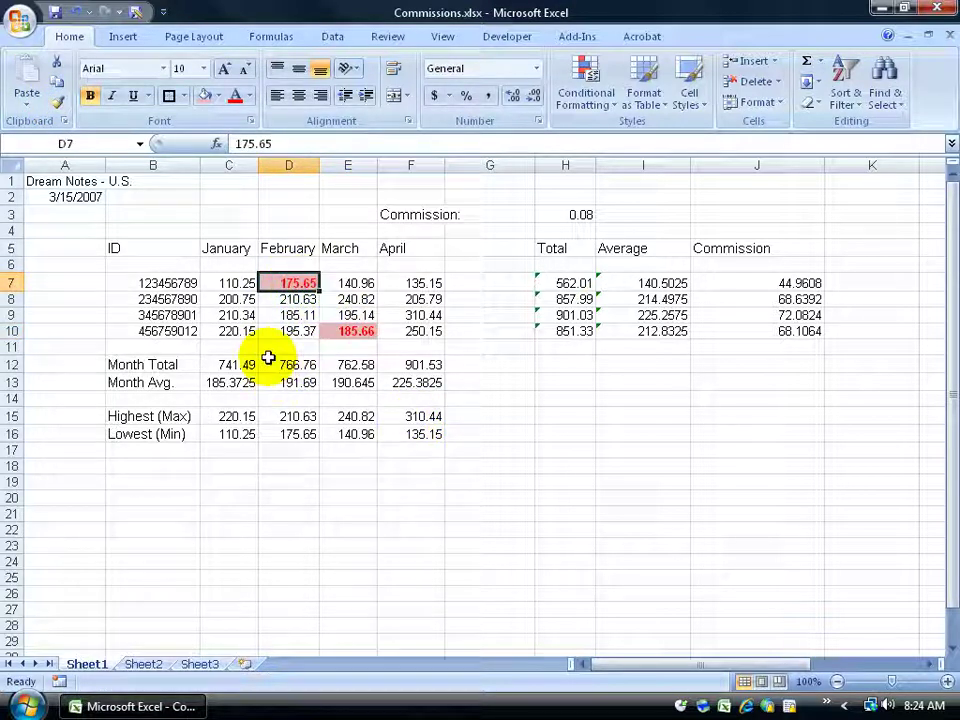
click(58, 104)
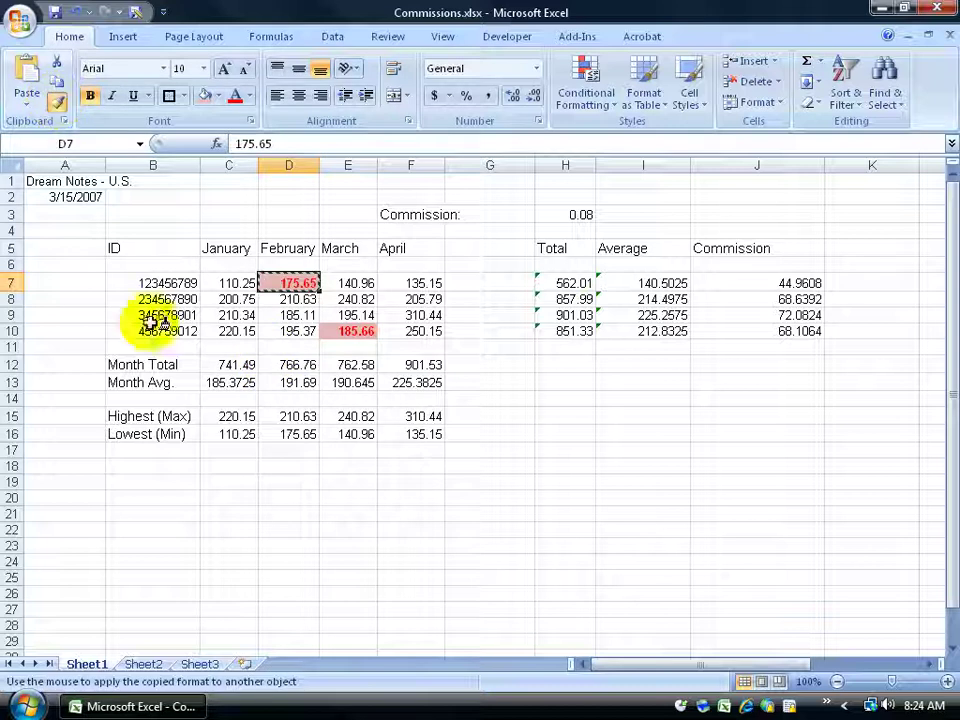
click(235, 315)
click(240, 360)
click(345, 383)
click(408, 383)
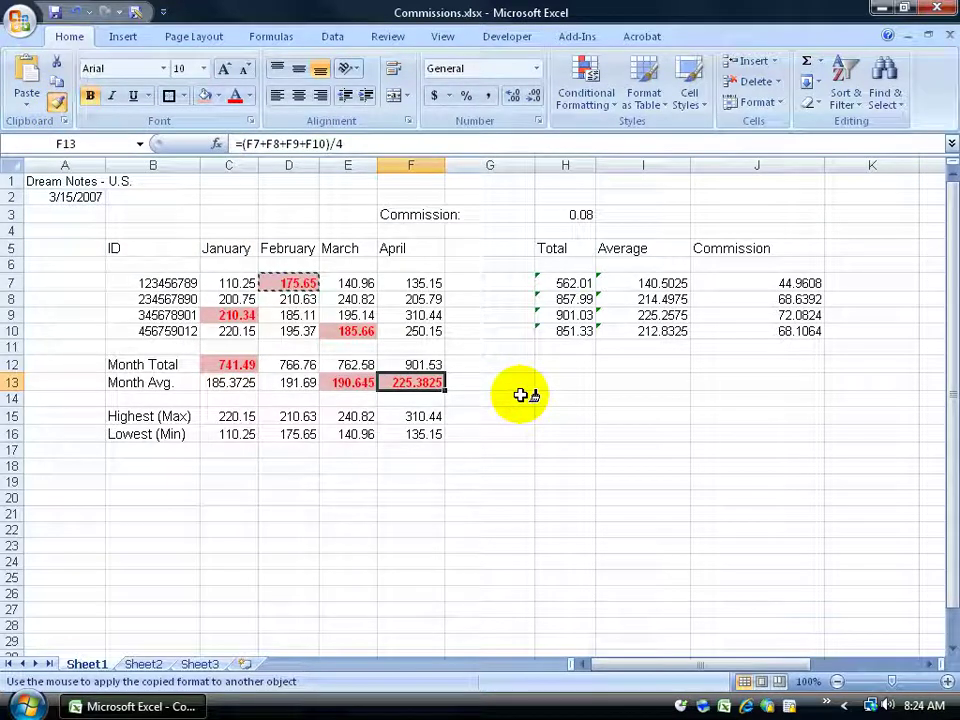
key(Escape)
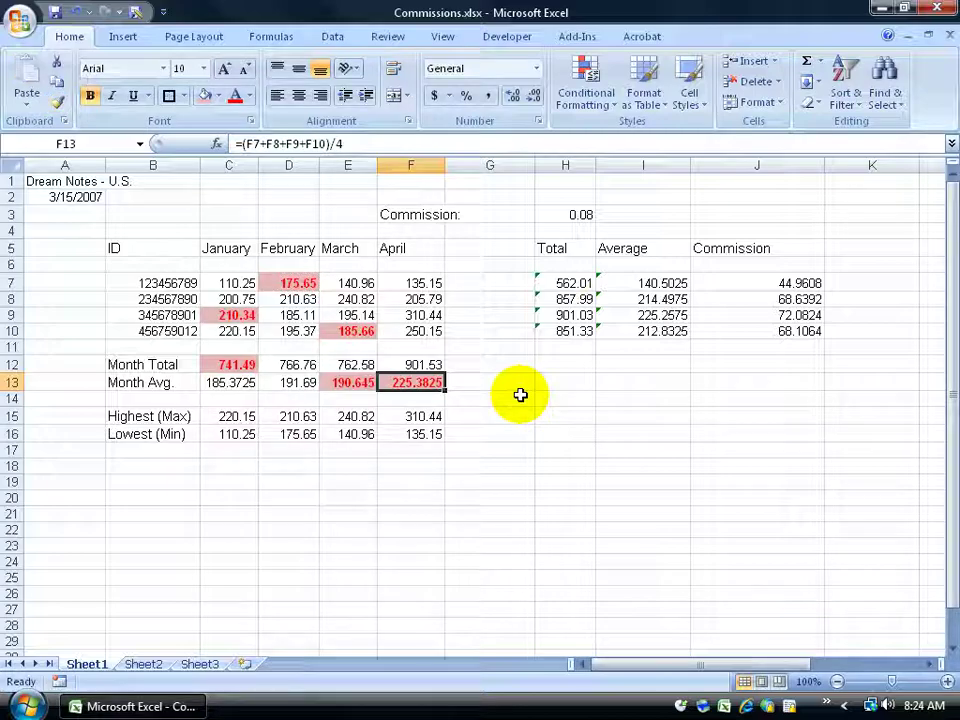